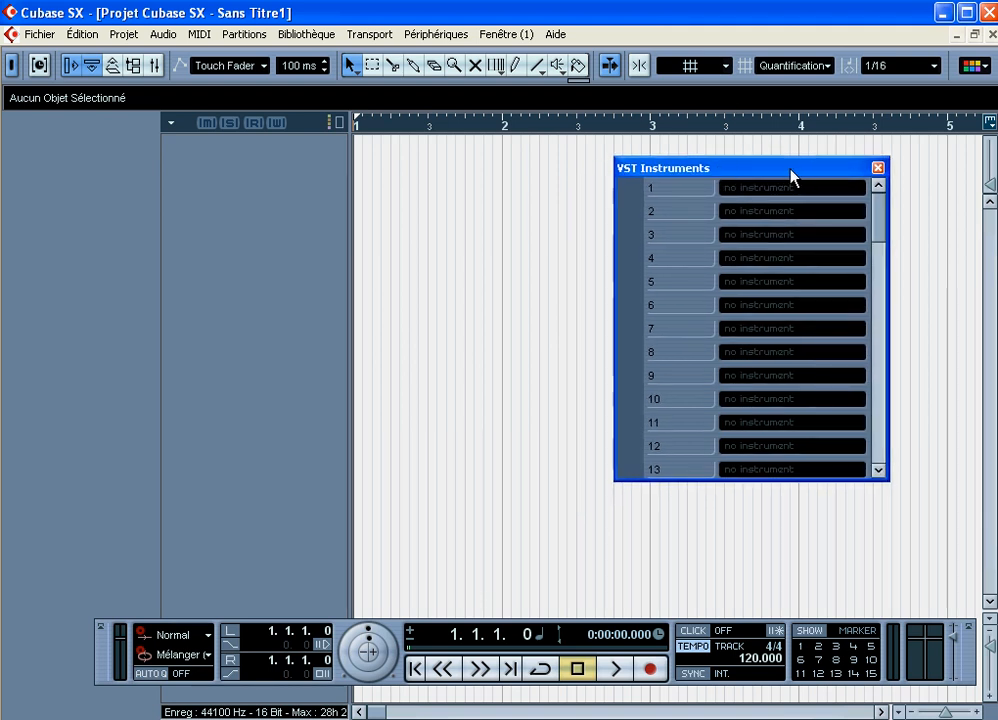
Step: Load Kontakt2 into VST instrument slot 2 and add two new empty instruments to its multi
left_click_drag(793, 174, 791, 165)
left_click(759, 201)
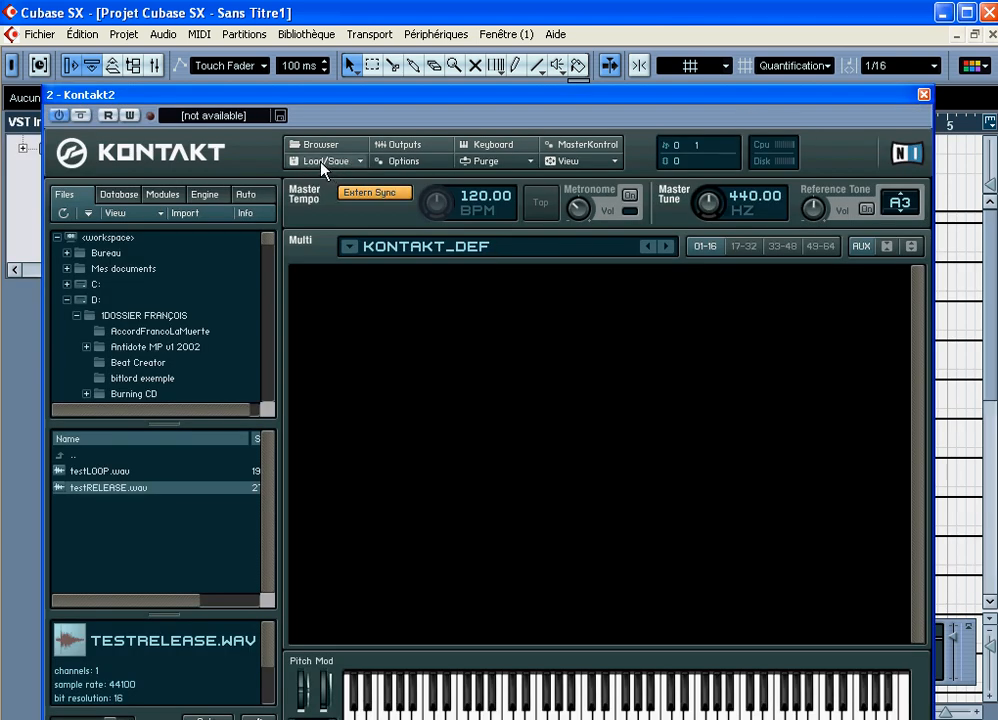
left_click(325, 166)
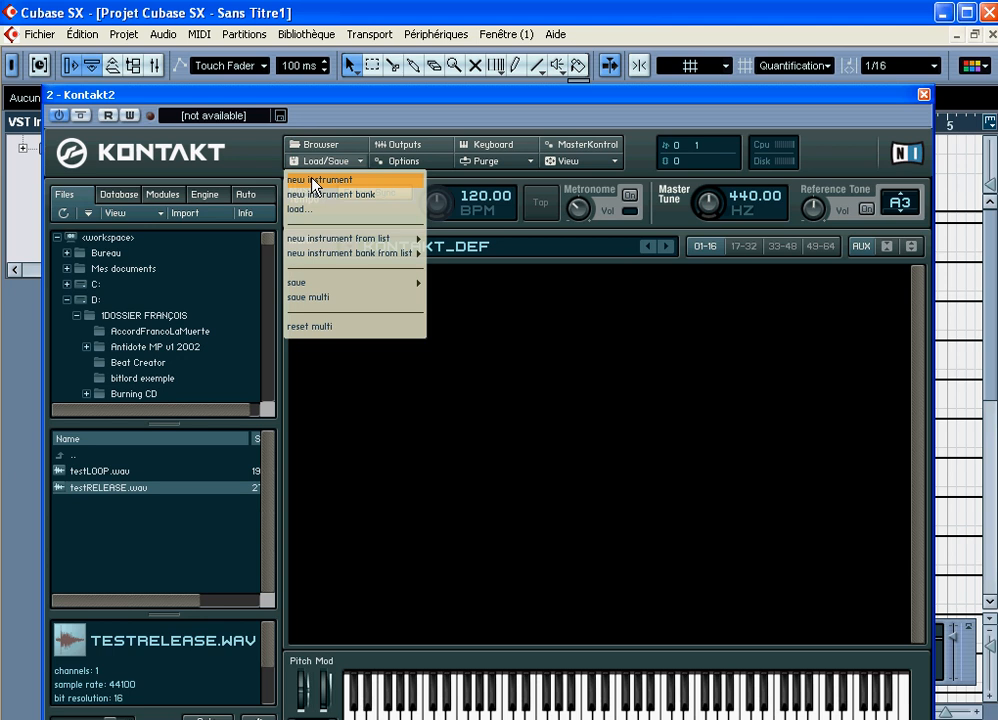
left_click(315, 181)
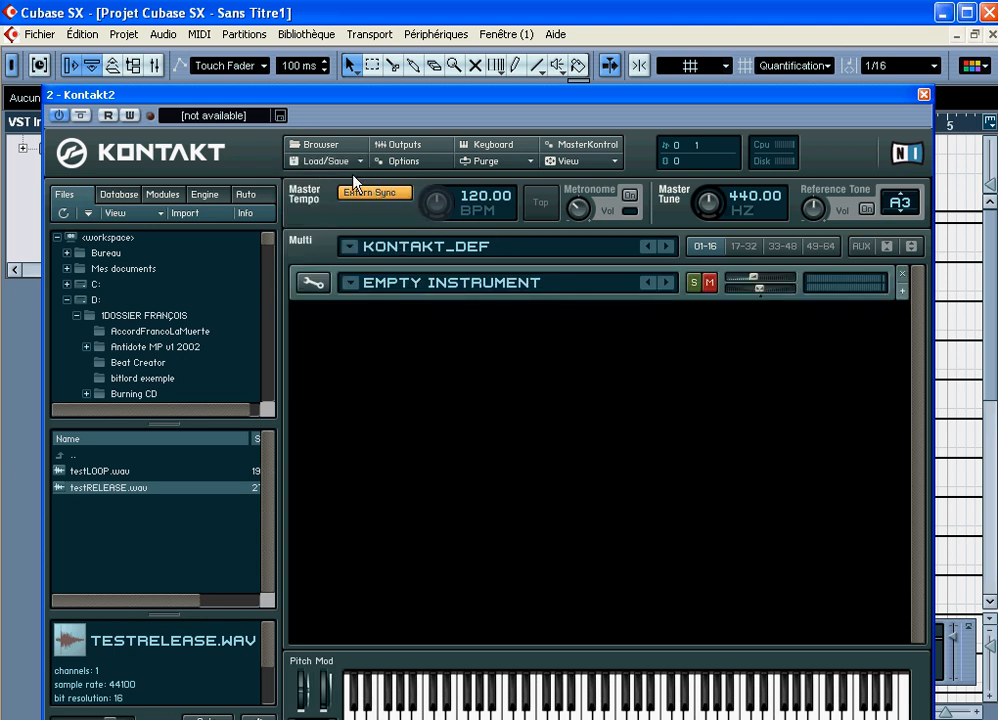
left_click(322, 161)
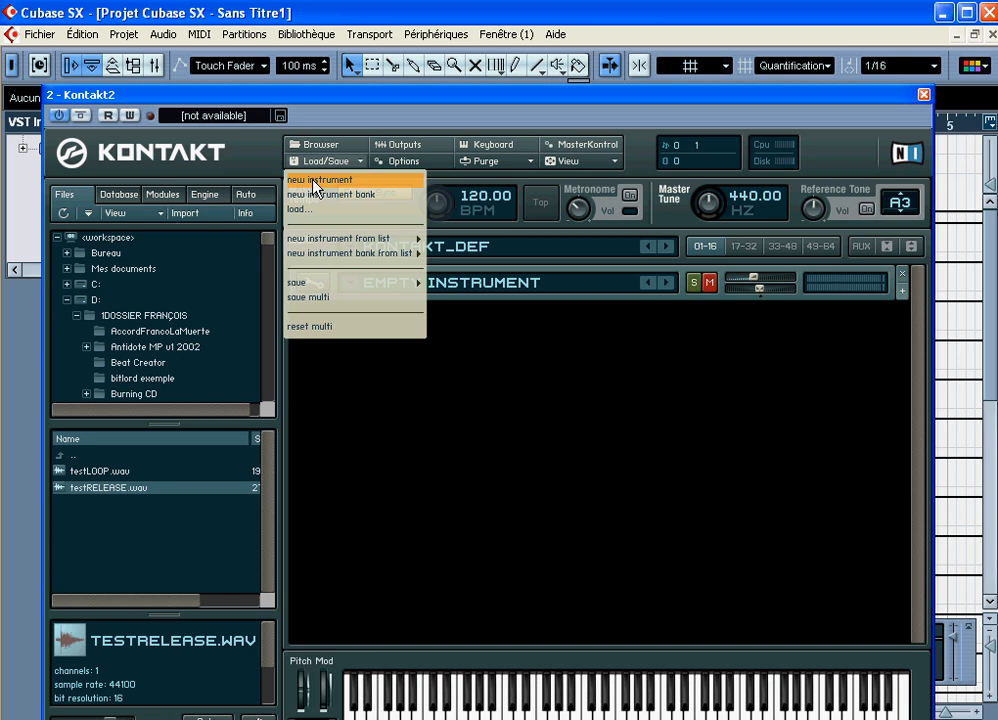
left_click(316, 182)
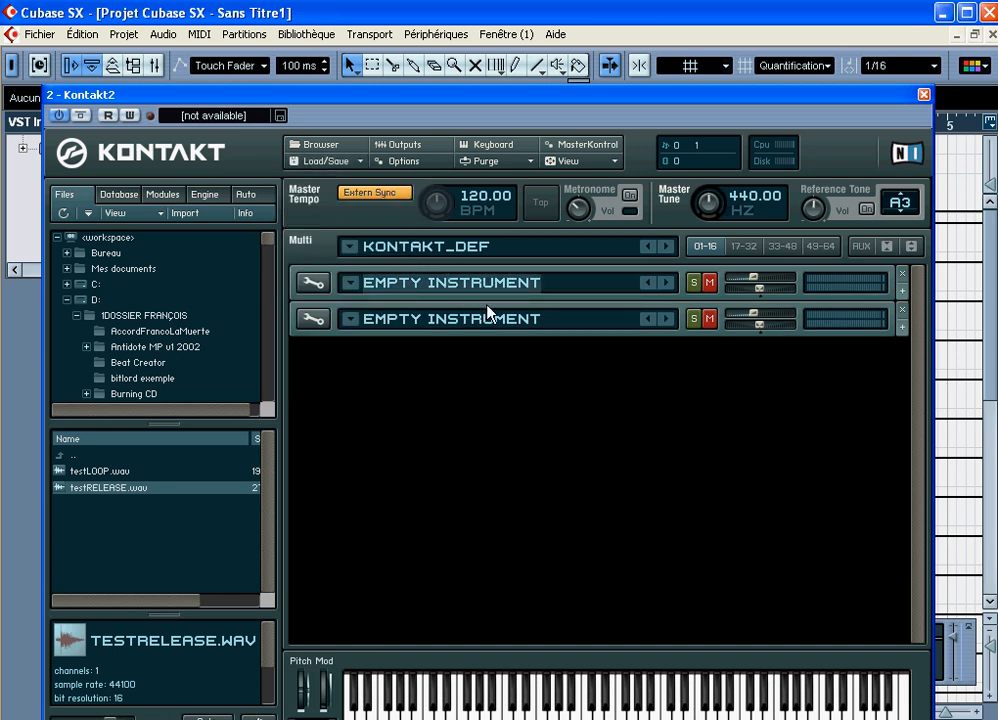
Step: Rename the first empty instrument as LOOP and the second as RELEASE
type("LOOP")
key("Return")
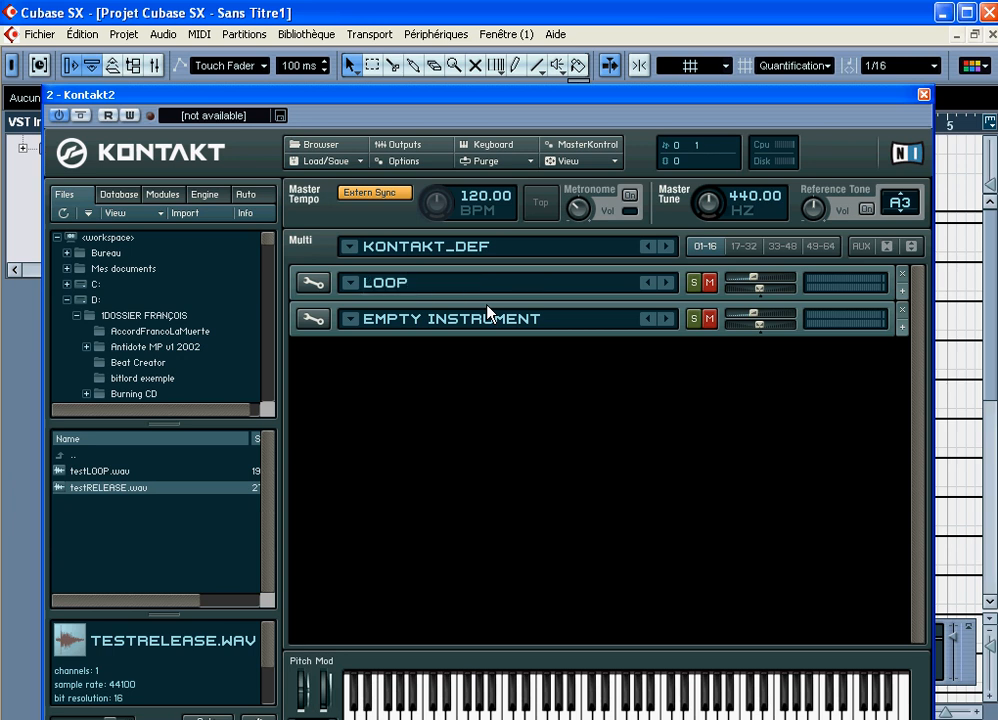
double_click(436, 320)
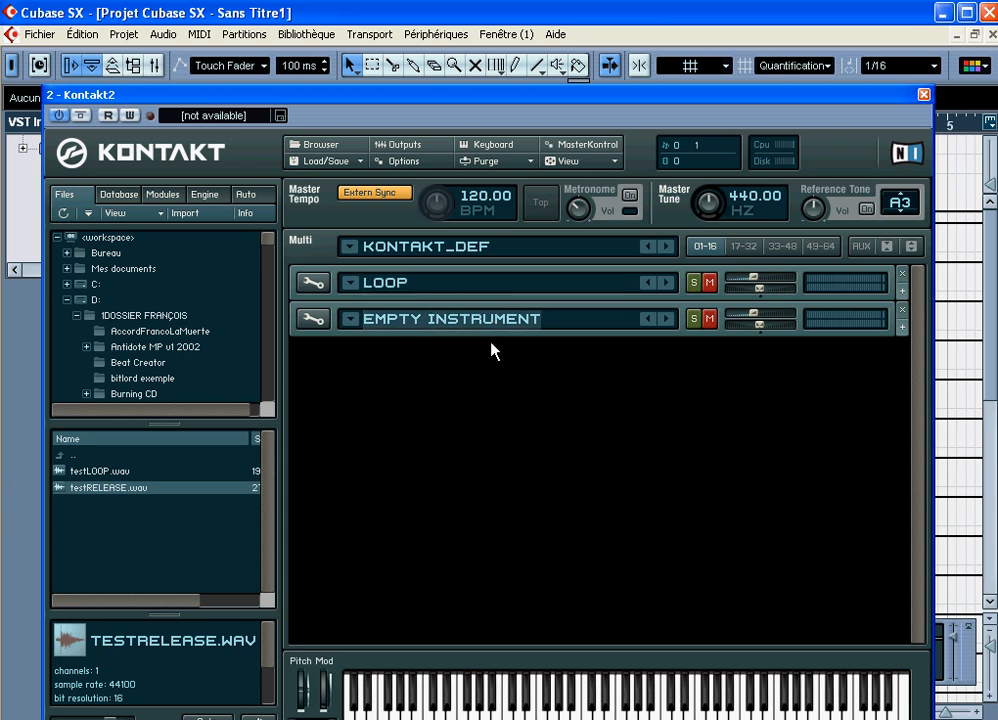
type("RELEASE")
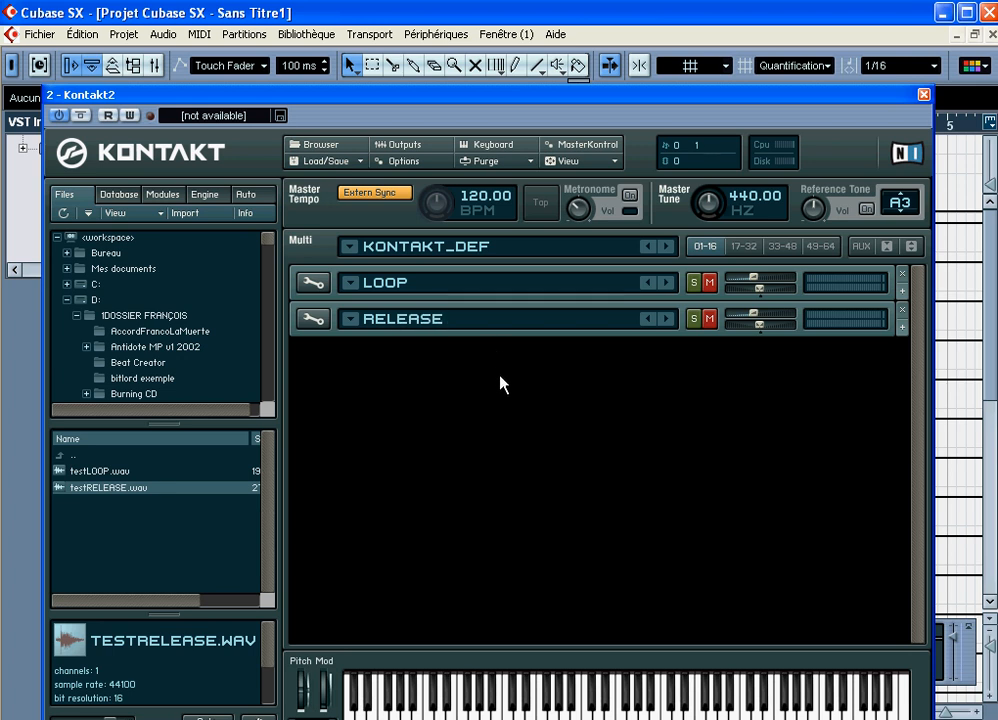
key("Return")
Step: Open the LOOP instrument for editing and display its Mapping Editor
left_click_drag(482, 97, 503, 63)
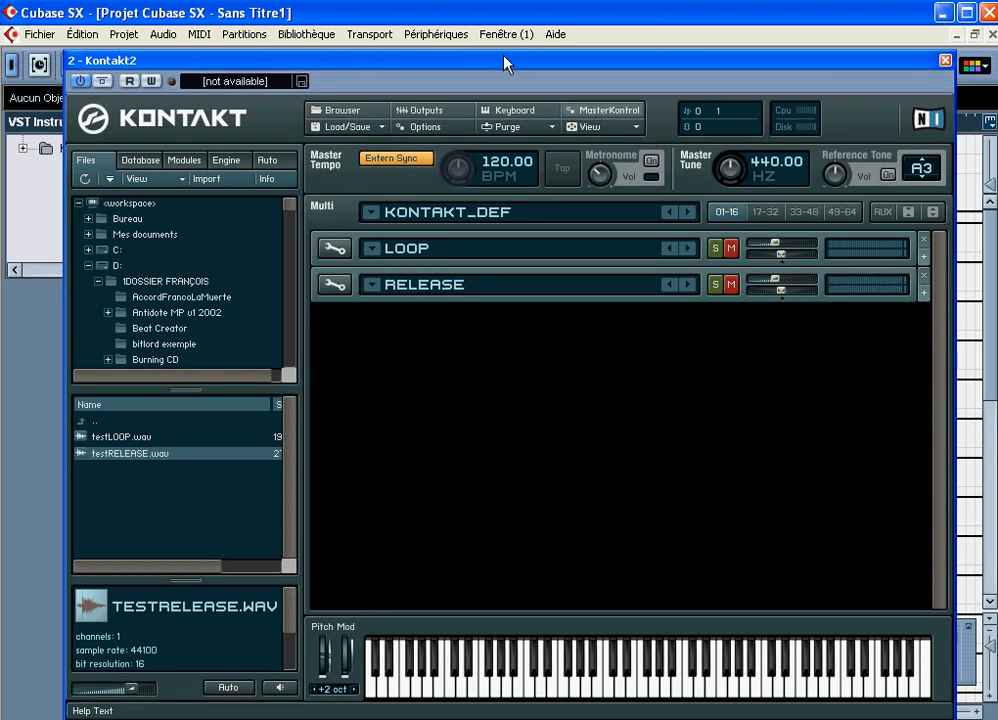
left_click(335, 250)
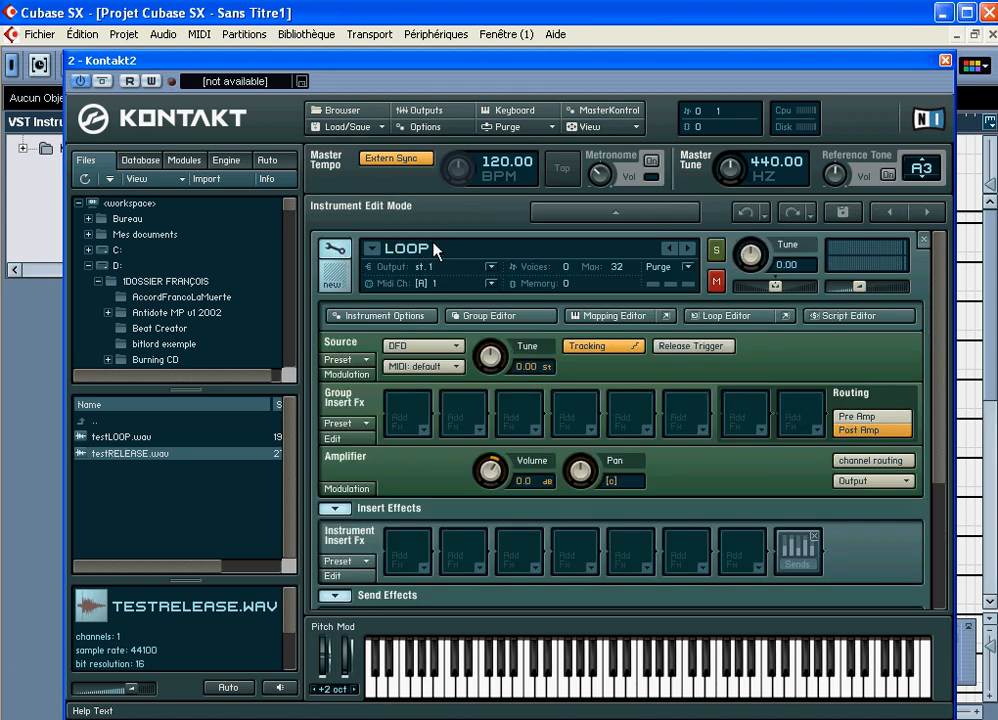
mouse_move(936, 269)
left_mouse_down()
mouse_move(943, 370)
mouse_move(945, 261)
left_mouse_up()
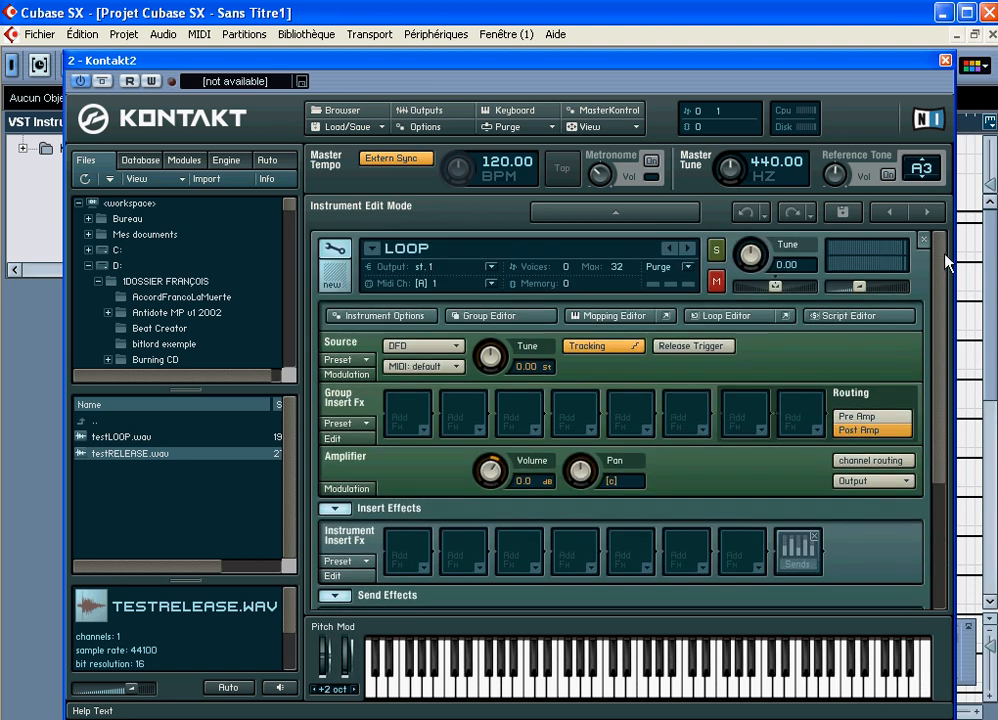
left_click(611, 318)
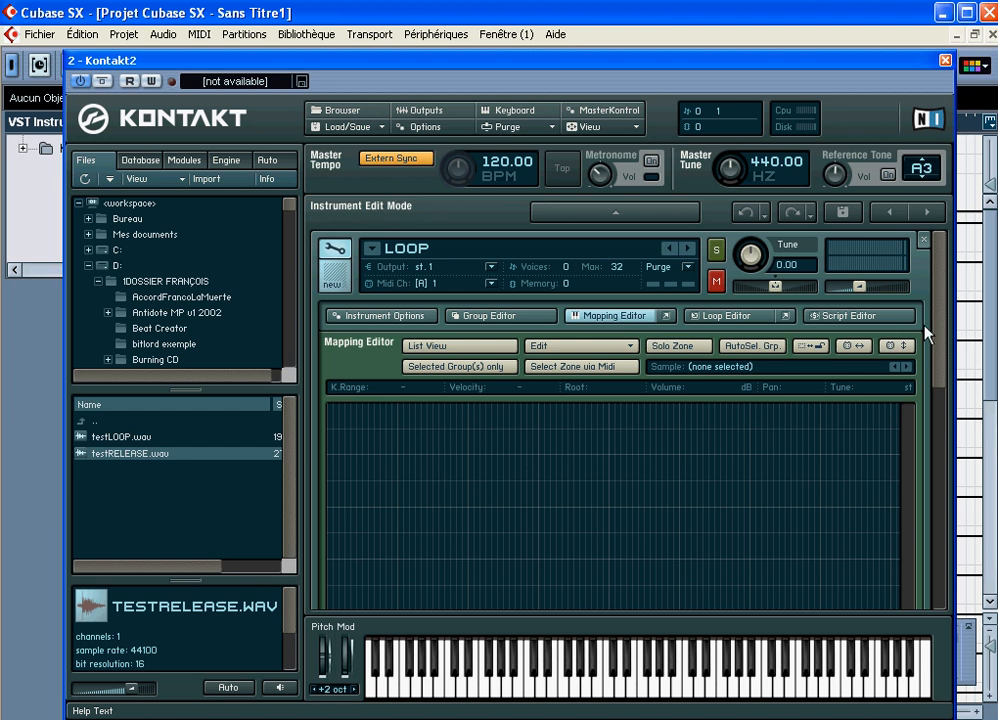
left_click_drag(938, 307, 941, 331)
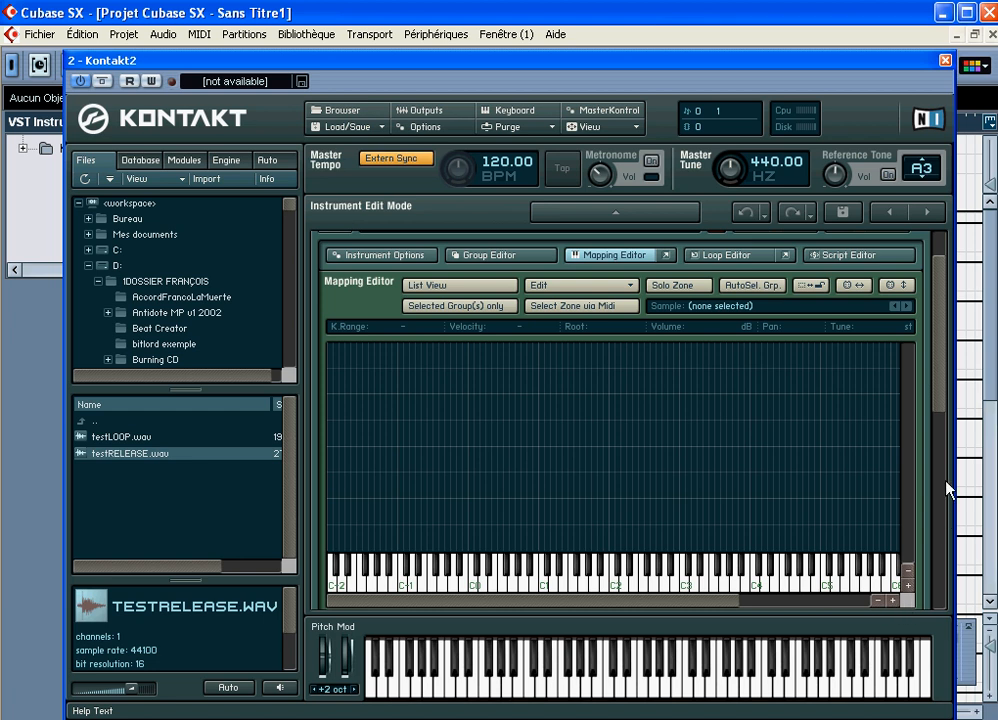
left_click(894, 601)
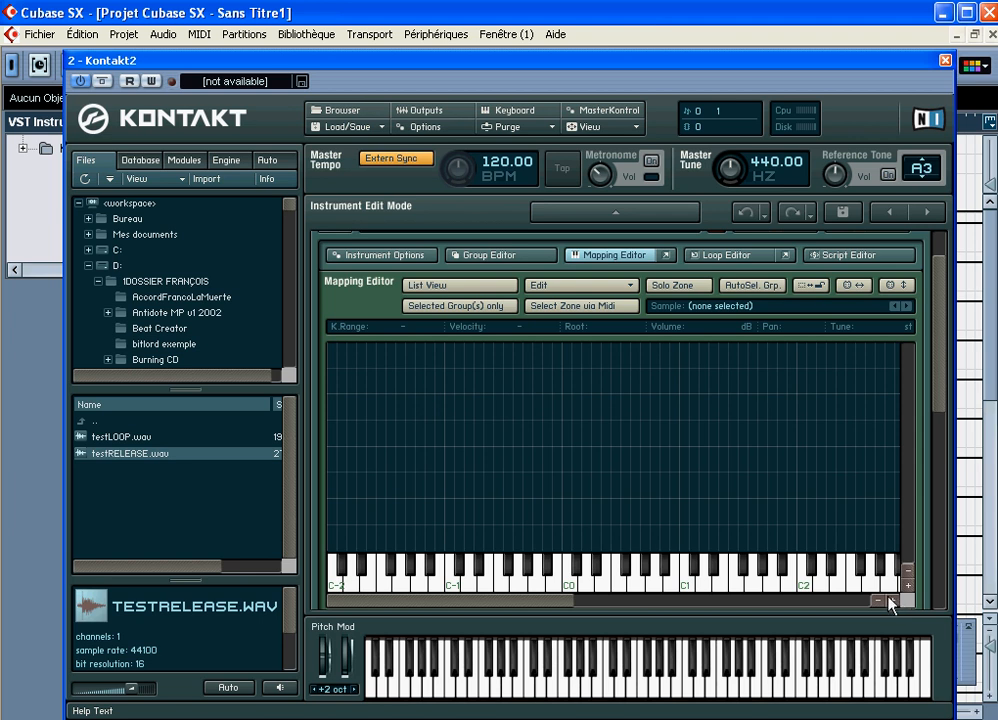
left_click_drag(490, 600, 535, 602)
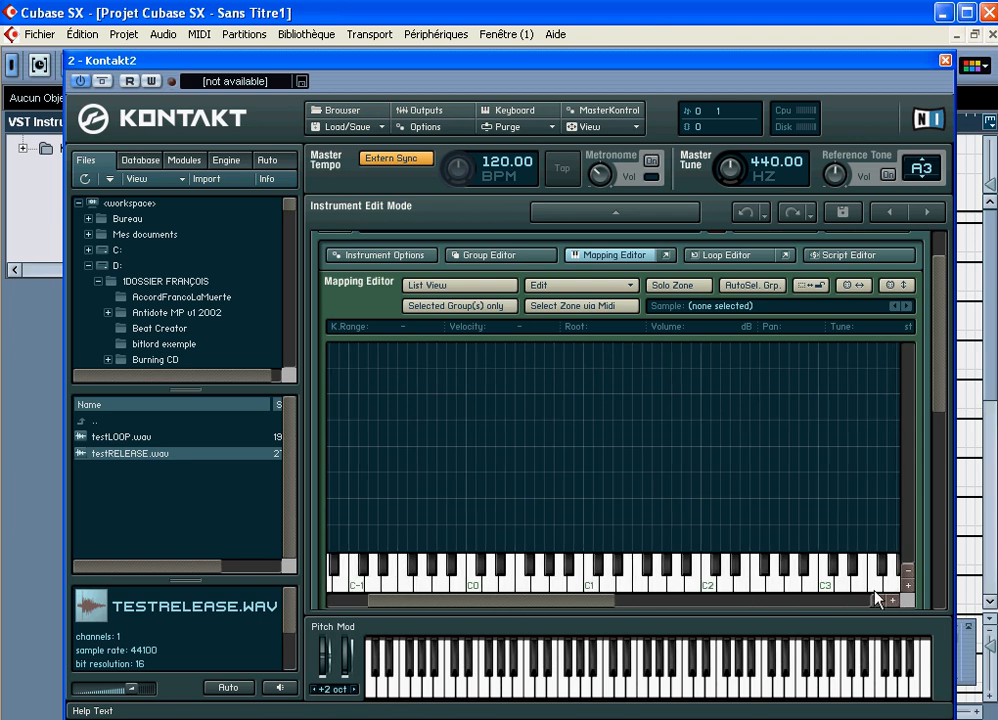
left_click(894, 601)
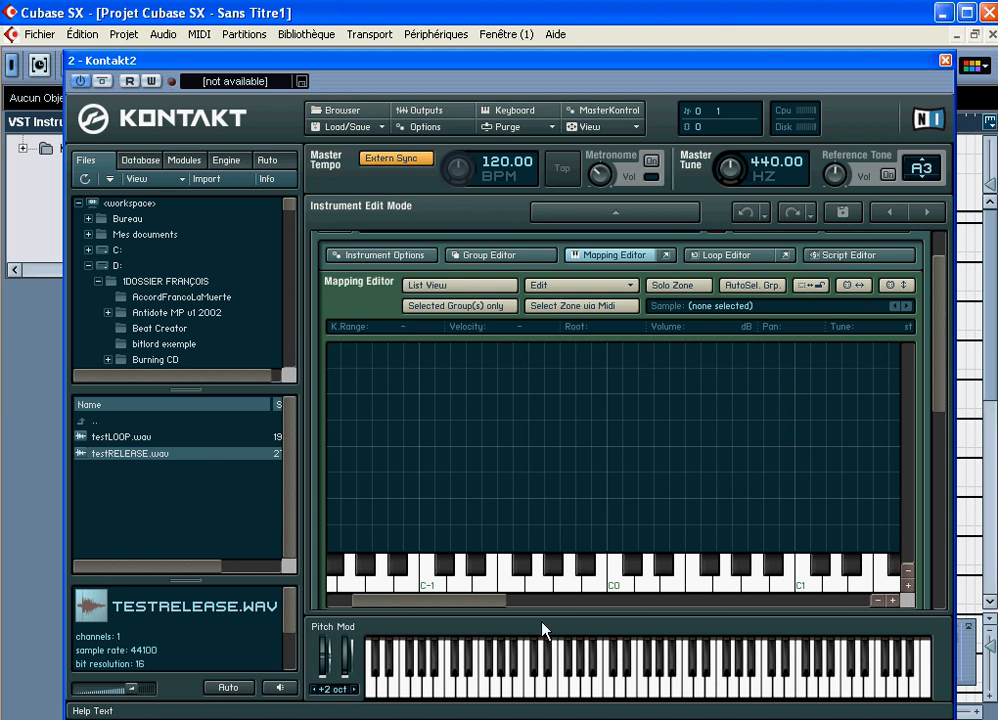
left_click_drag(466, 604, 630, 619)
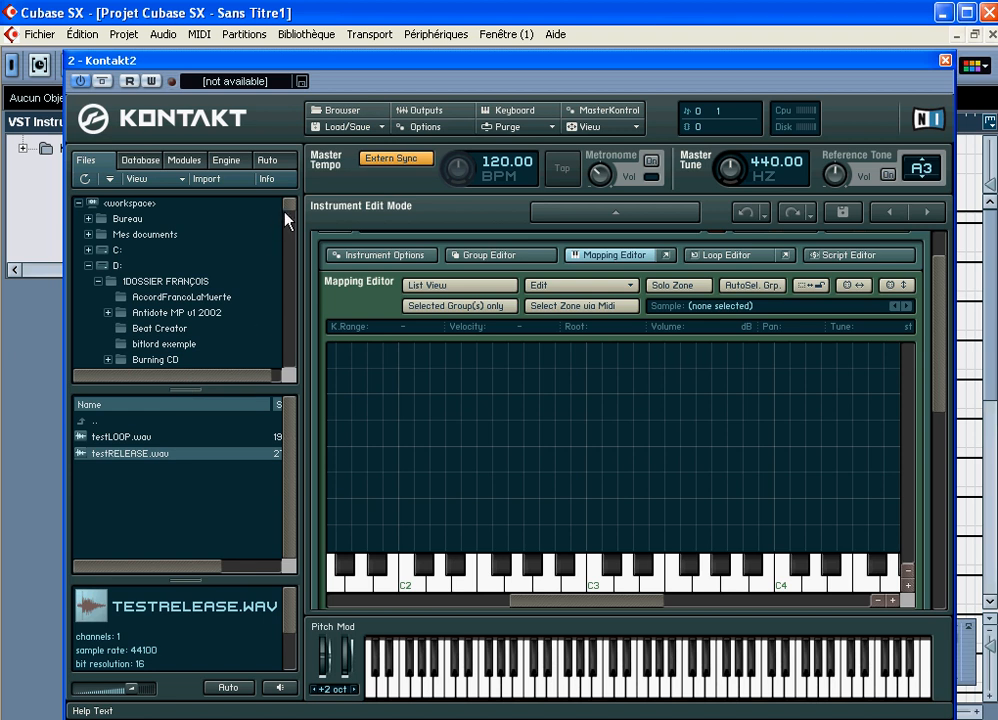
Step: Browse the files to the TUTO TEST folder inside the Cubase SX 3 folder
left_click(145, 283)
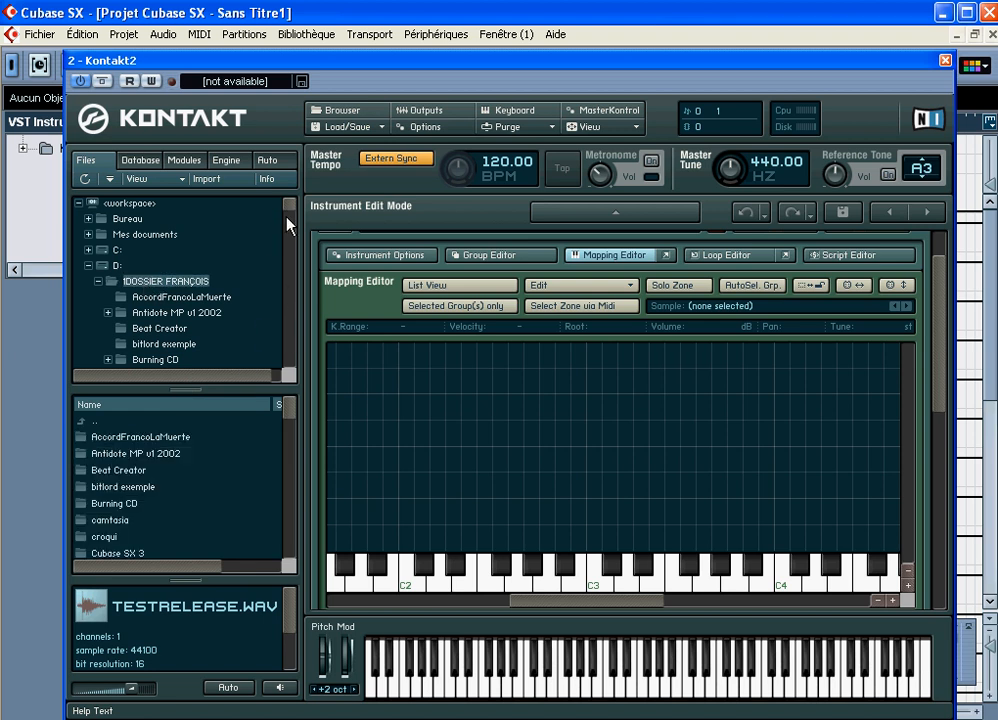
scroll(288, 236, "down", 4)
scroll(286, 228, "up", 1)
left_click(155, 241)
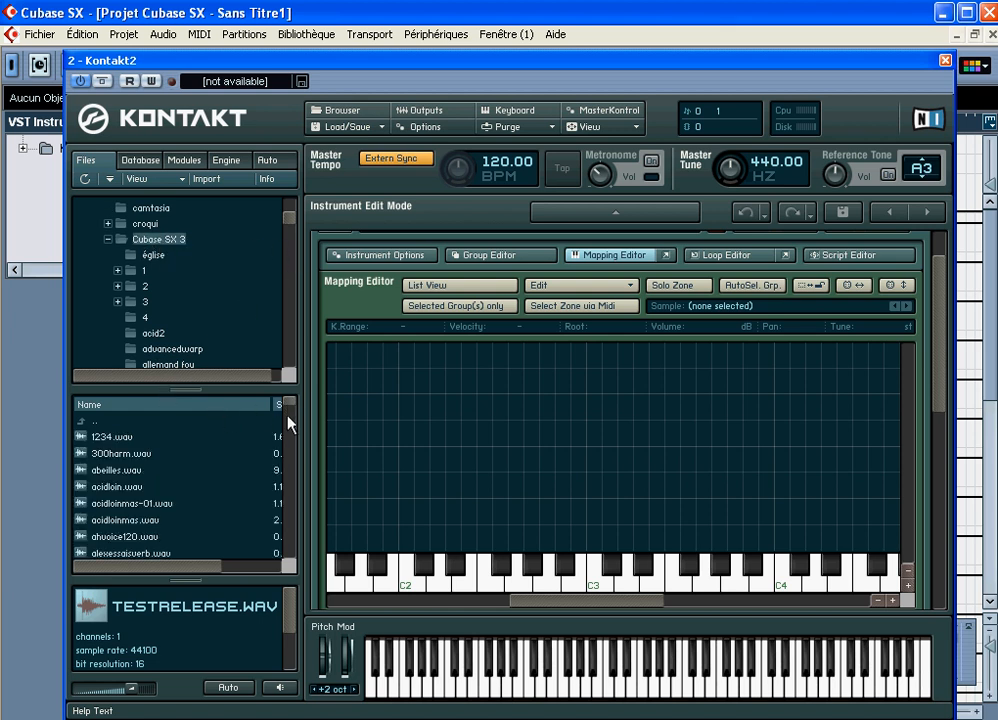
mouse_move(288, 404)
left_mouse_down()
mouse_move(278, 494)
mouse_move(281, 393)
left_mouse_up()
left_click_drag(286, 218, 277, 289)
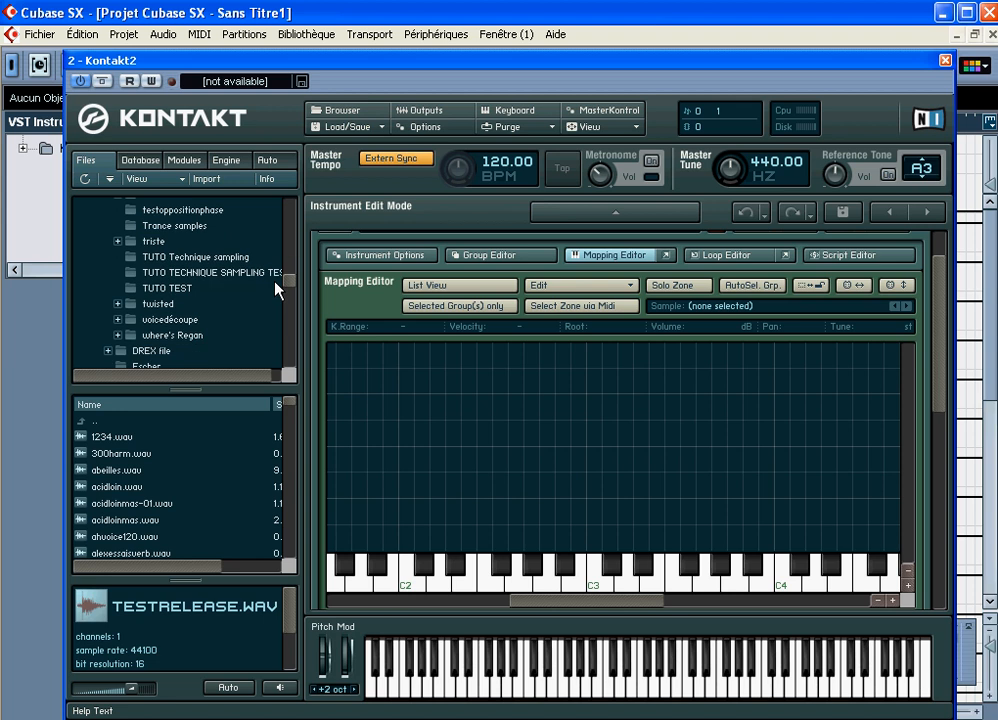
left_click(162, 289)
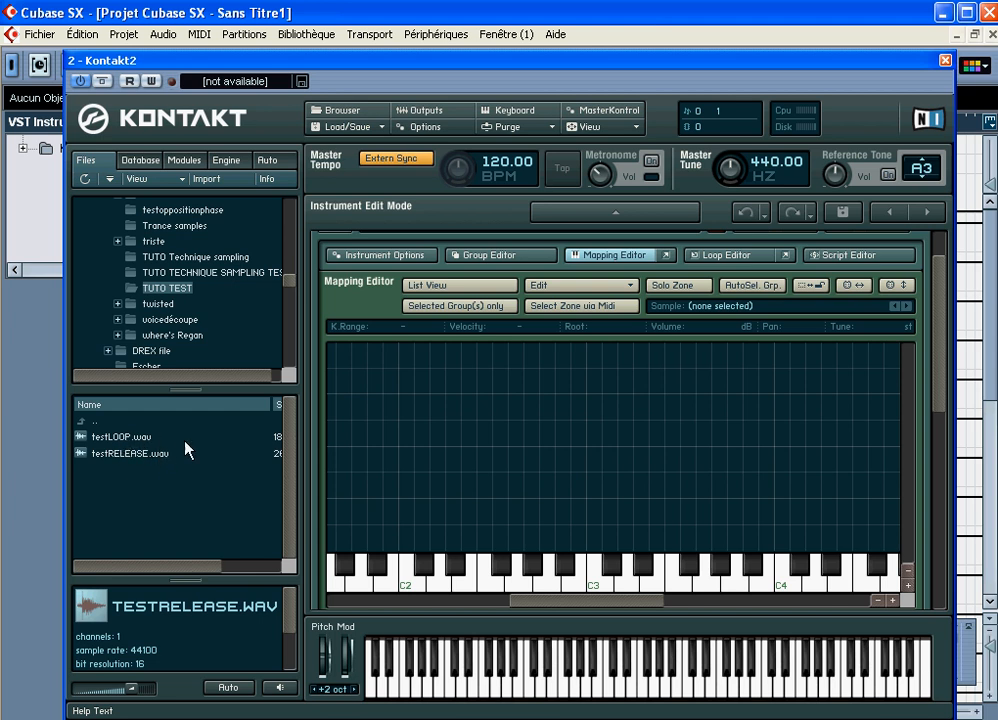
Step: Map the testLOOP.wav sample to key A2 in the LOOP instrument, and return to the instrument rack
scroll(944, 350, "up", 2)
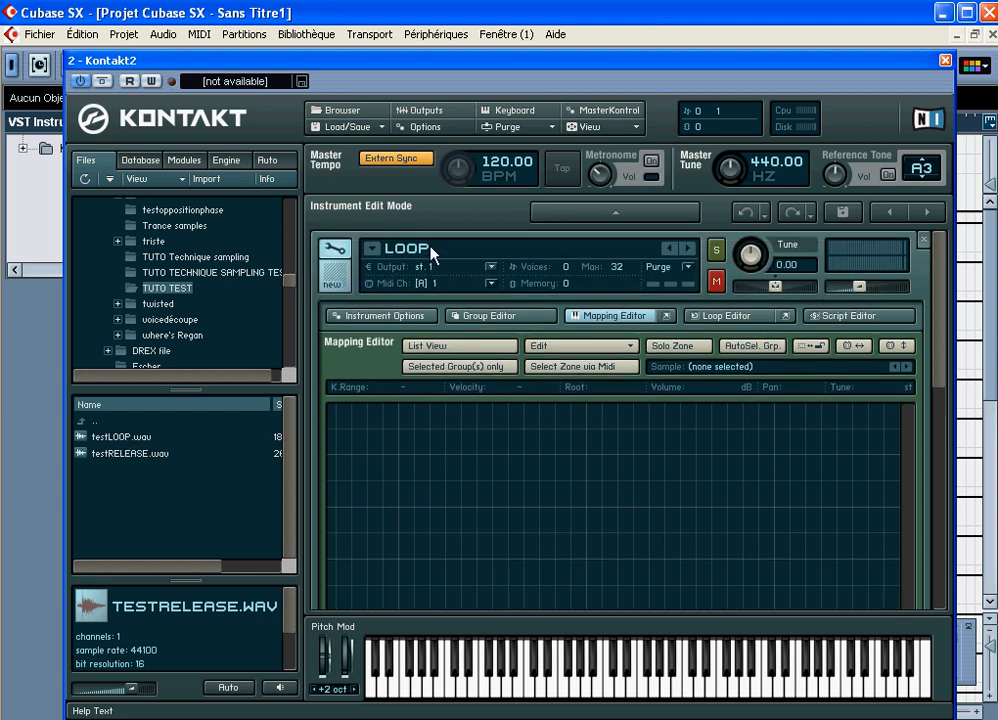
left_click_drag(943, 264, 937, 320)
scroll(937, 320, "down", 1)
left_click(100, 437)
left_click_drag(427, 462, 548, 482)
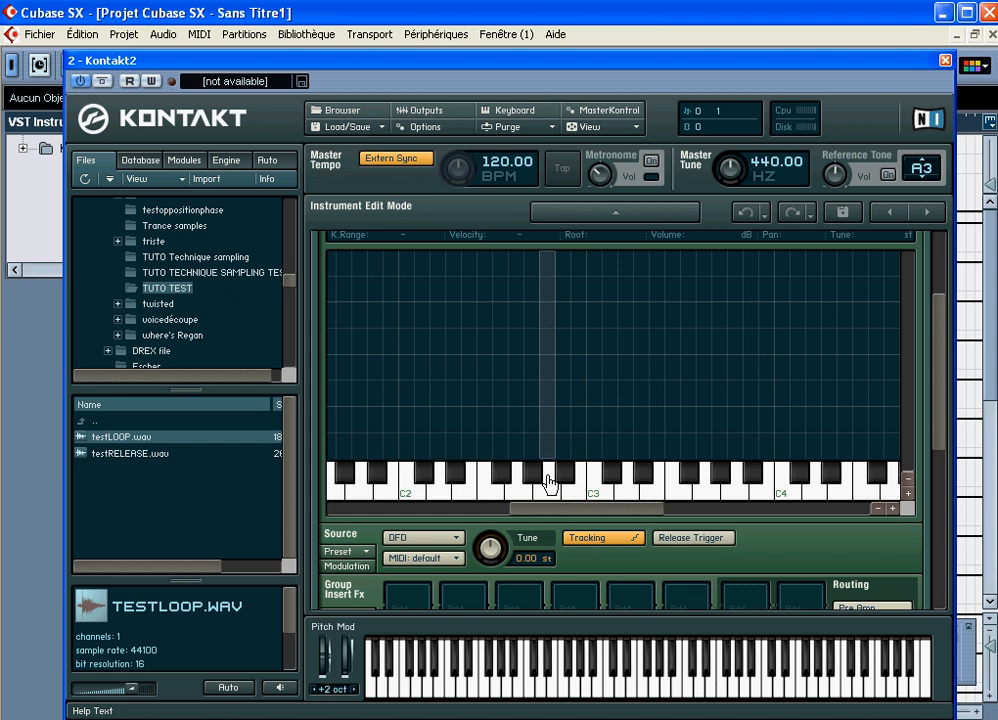
left_click_drag(548, 482, 550, 484)
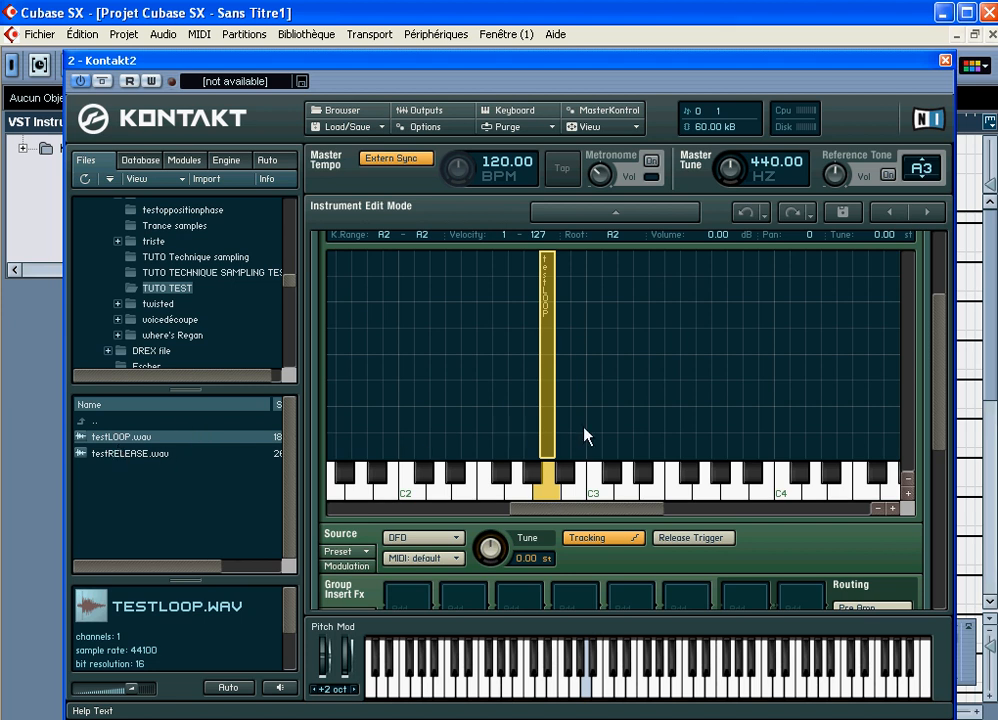
left_click_drag(936, 296, 934, 234)
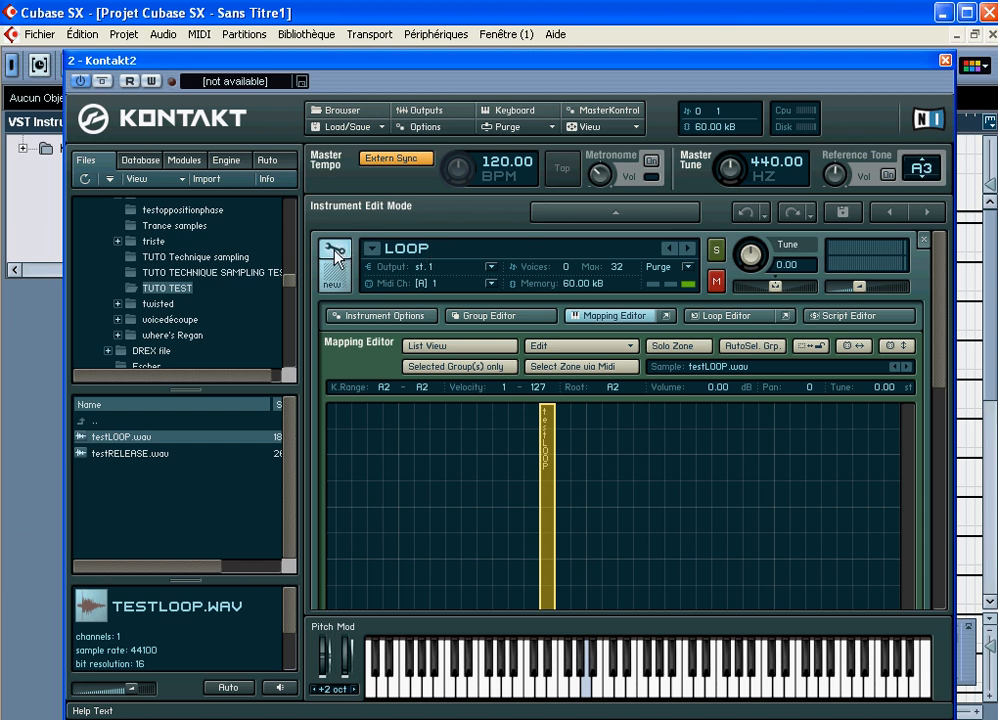
left_click(335, 255)
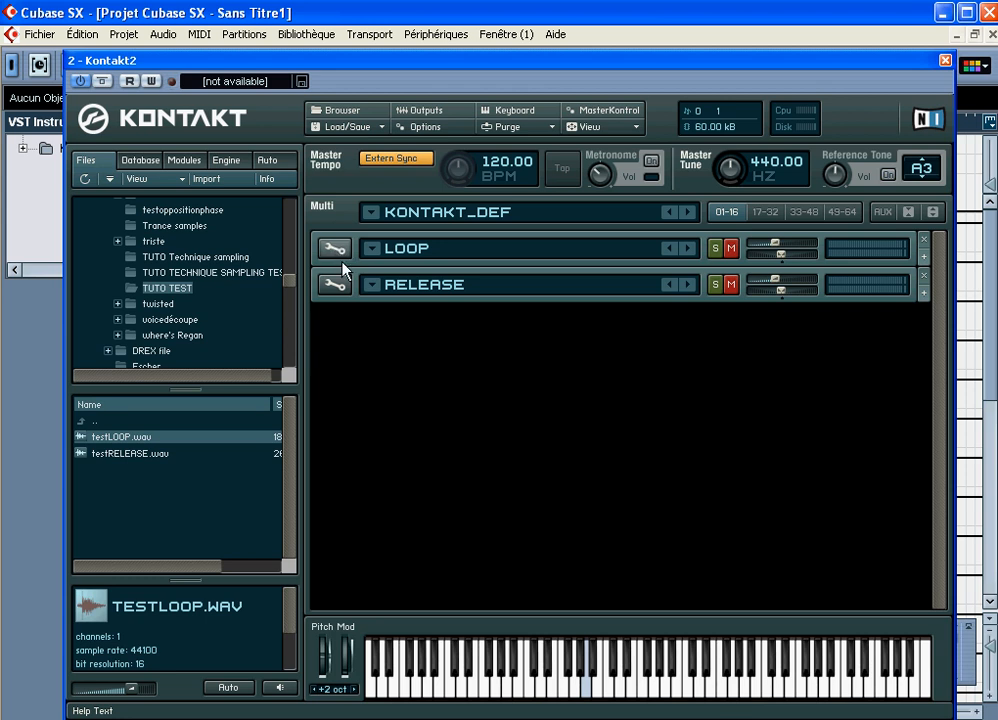
Step: Map testRELEASE.wav to key A2 in the RELEASE instrument's Mapping Editor, and return to the instrument rack
left_click(335, 286)
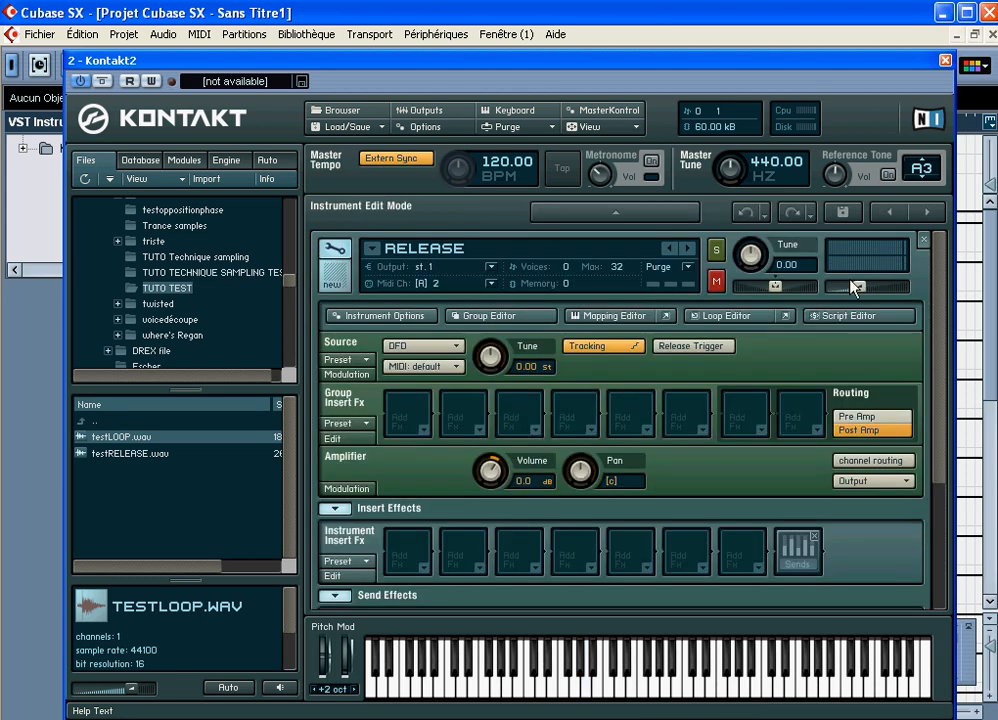
left_click(922, 240)
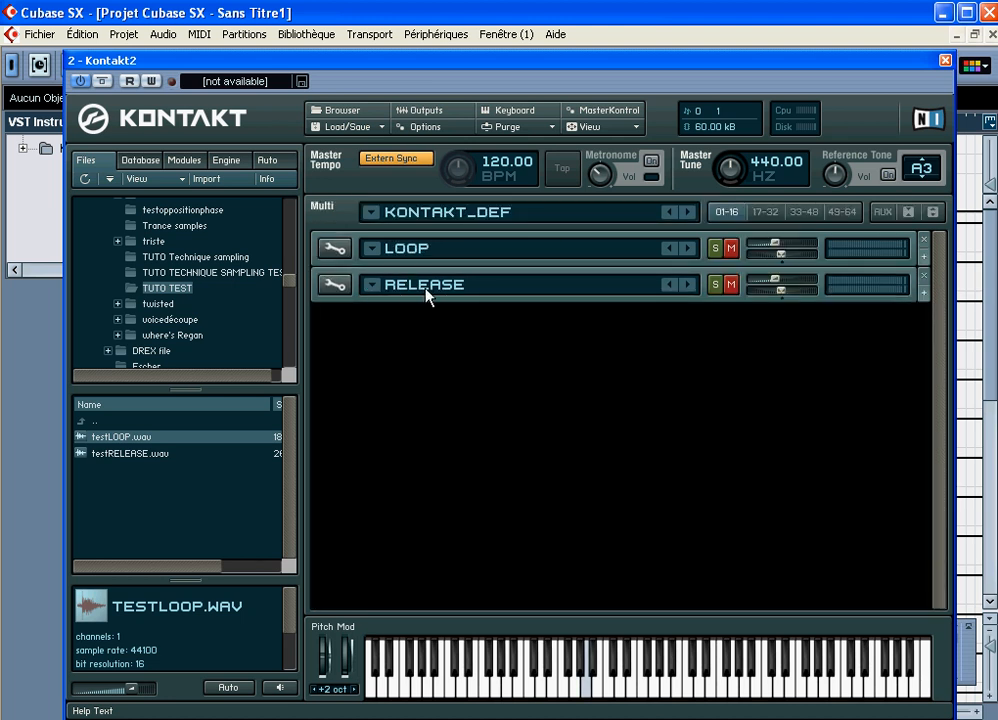
left_click(334, 282)
left_click_drag(938, 272, 938, 352)
left_click(608, 318)
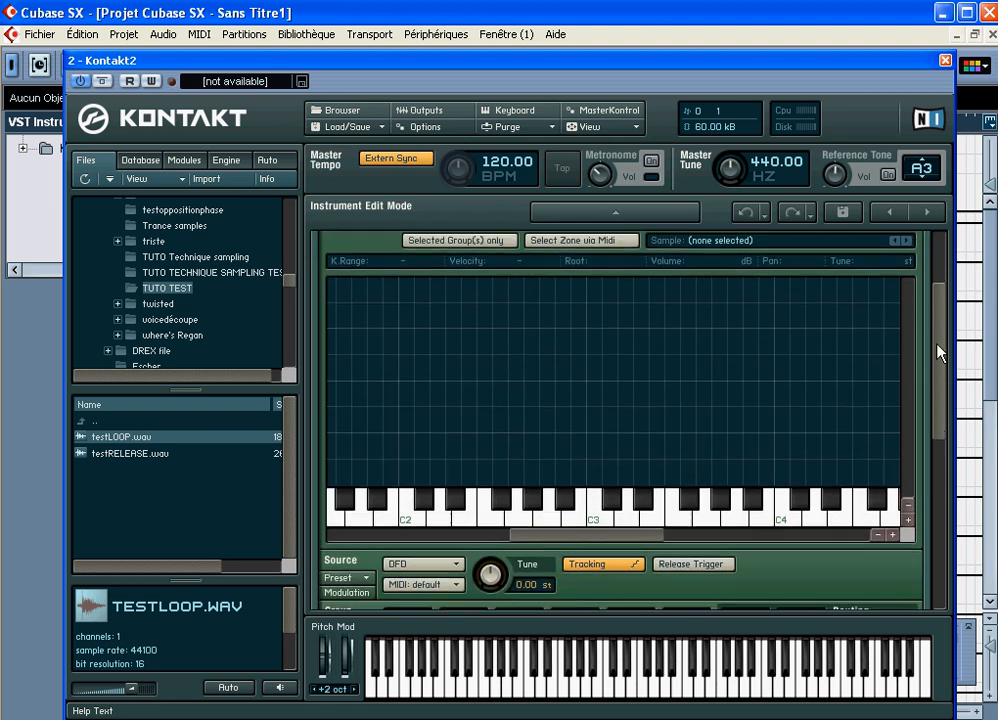
left_click(114, 455)
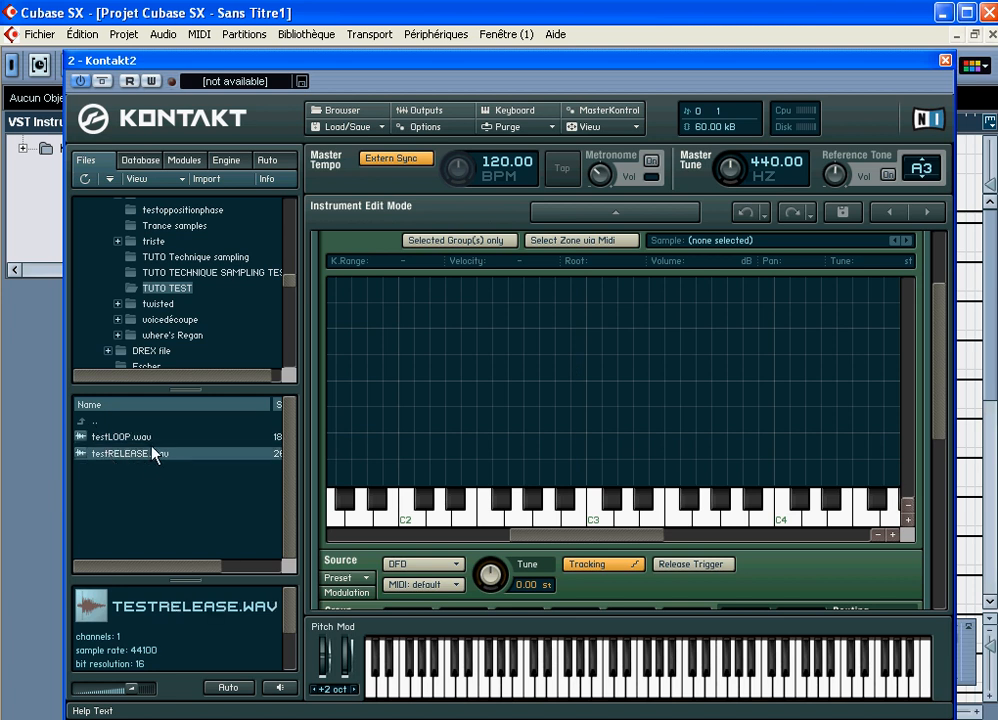
left_click_drag(114, 461, 548, 494)
left_click_drag(940, 325, 900, 240)
left_click(333, 254)
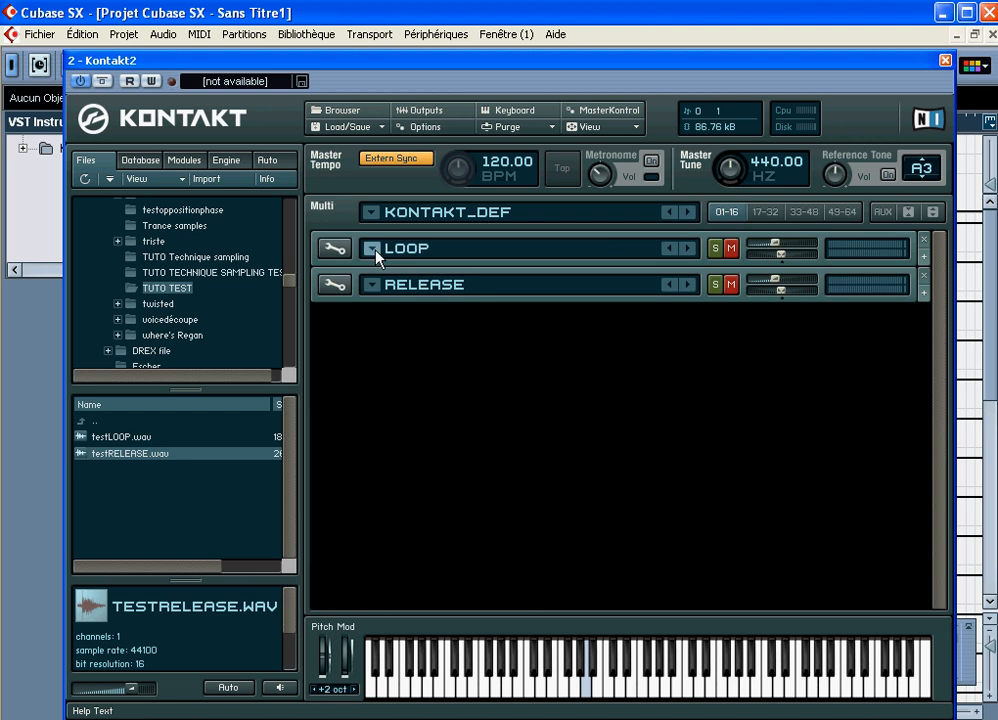
Step: Compare the MIDI channel assignments of the RELEASE and LOOP instruments
left_click(335, 286)
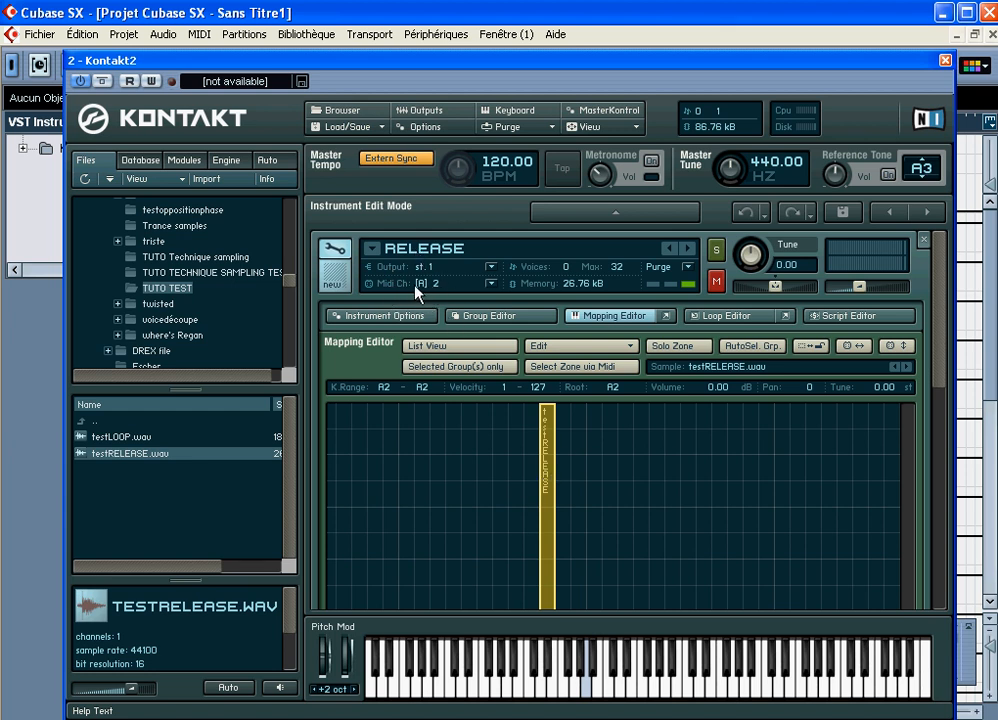
left_click(335, 250)
left_click(334, 249)
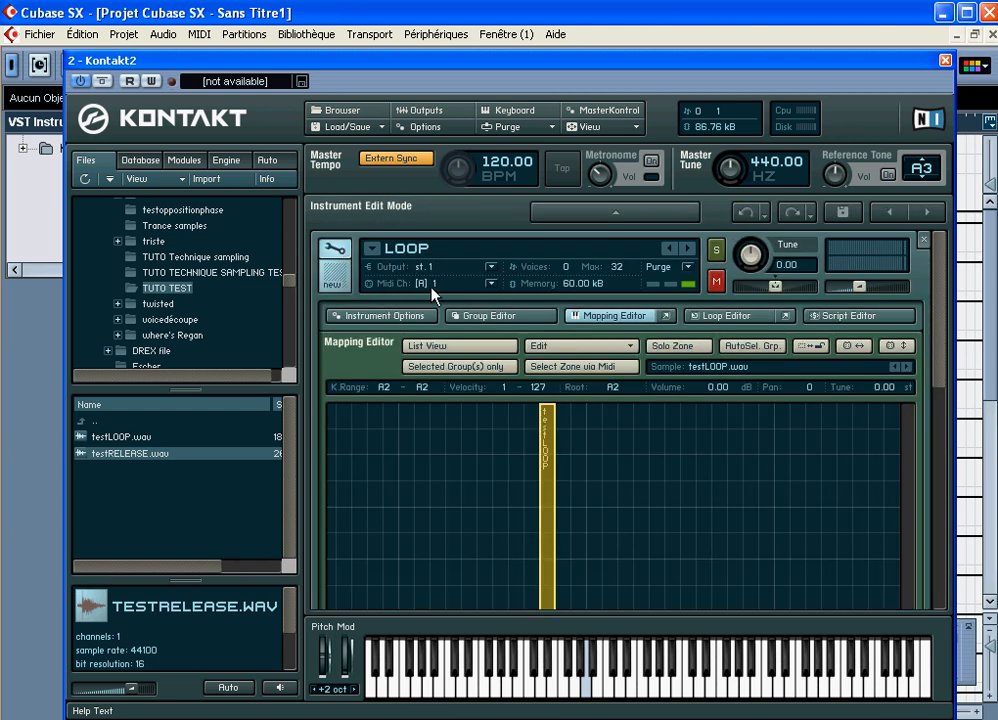
left_click(335, 250)
Step: Set the RELEASE instrument's MIDI channel to 1 on Port A, and return to the instrument rack
left_click(351, 289)
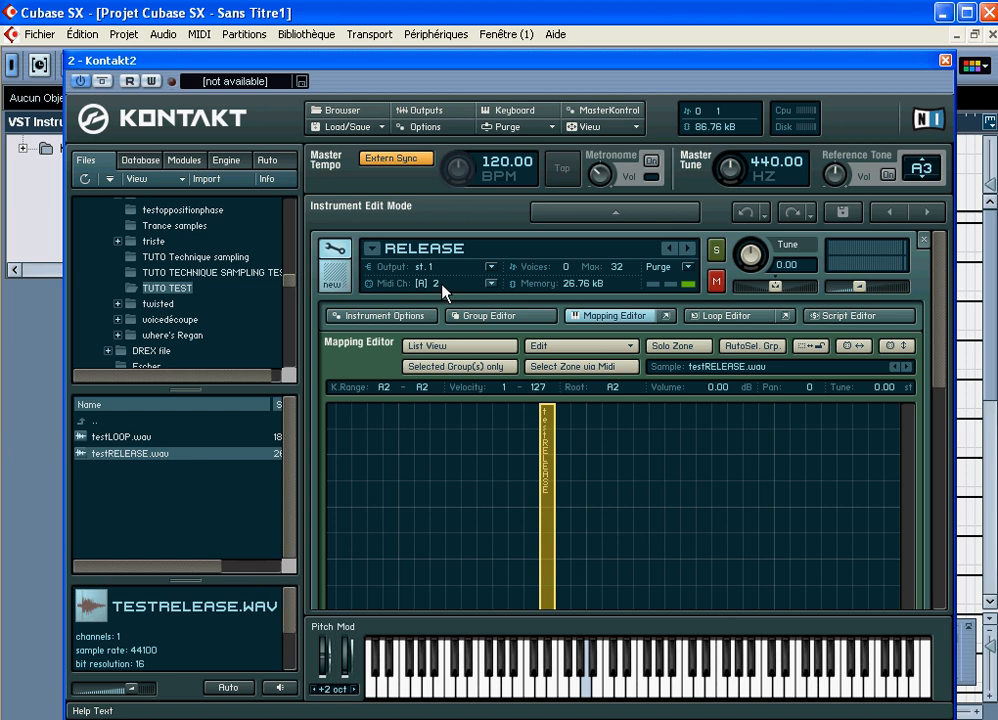
left_click(440, 284)
mouse_move(438, 316)
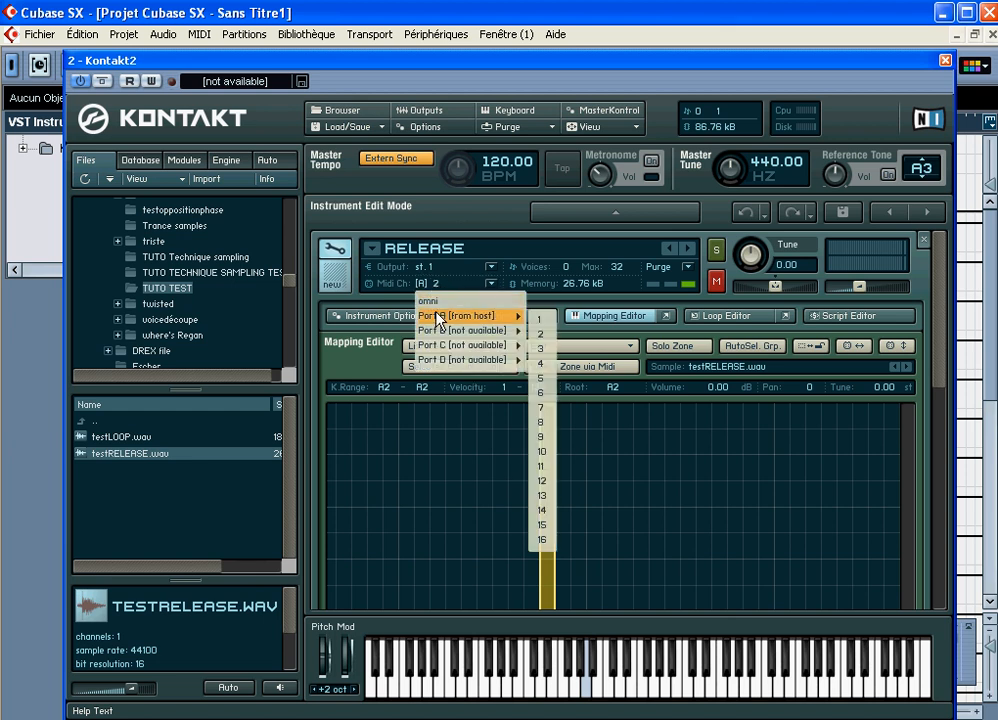
left_click(540, 319)
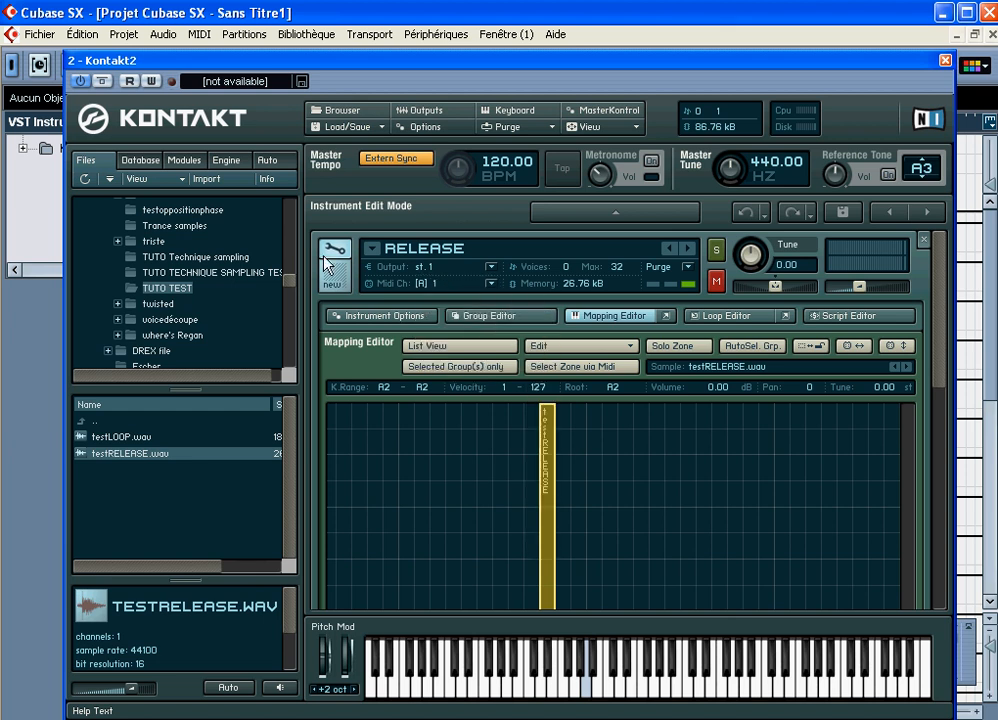
left_click(327, 260)
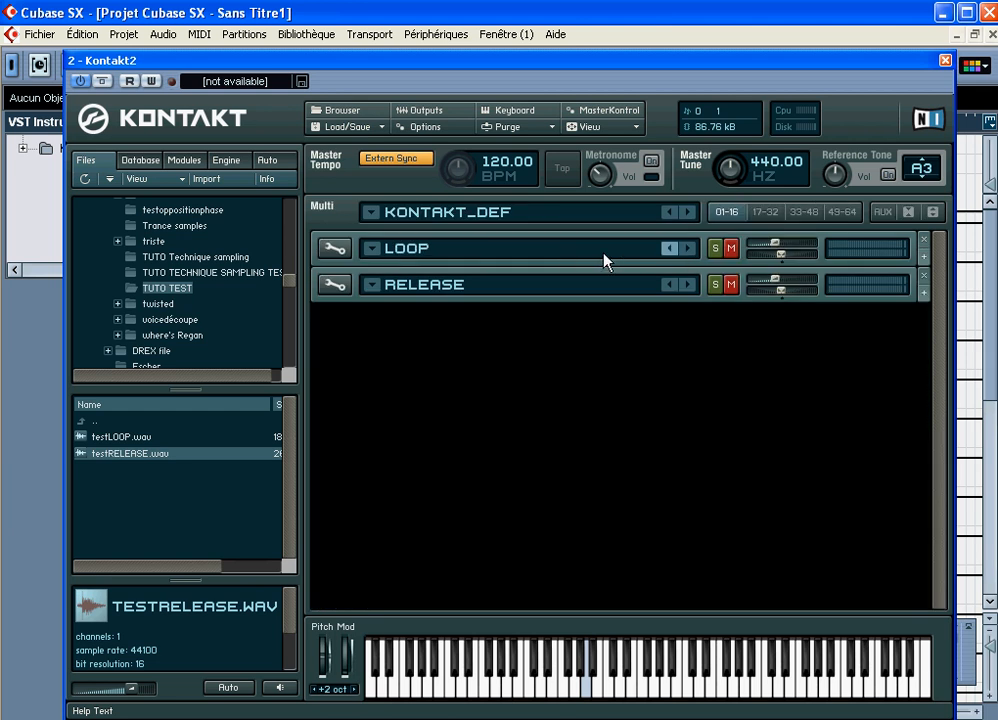
Step: Set the release of the LOOP instrument's volume envelope to 0.00 ms, and return to the instrument rack
left_click(336, 249)
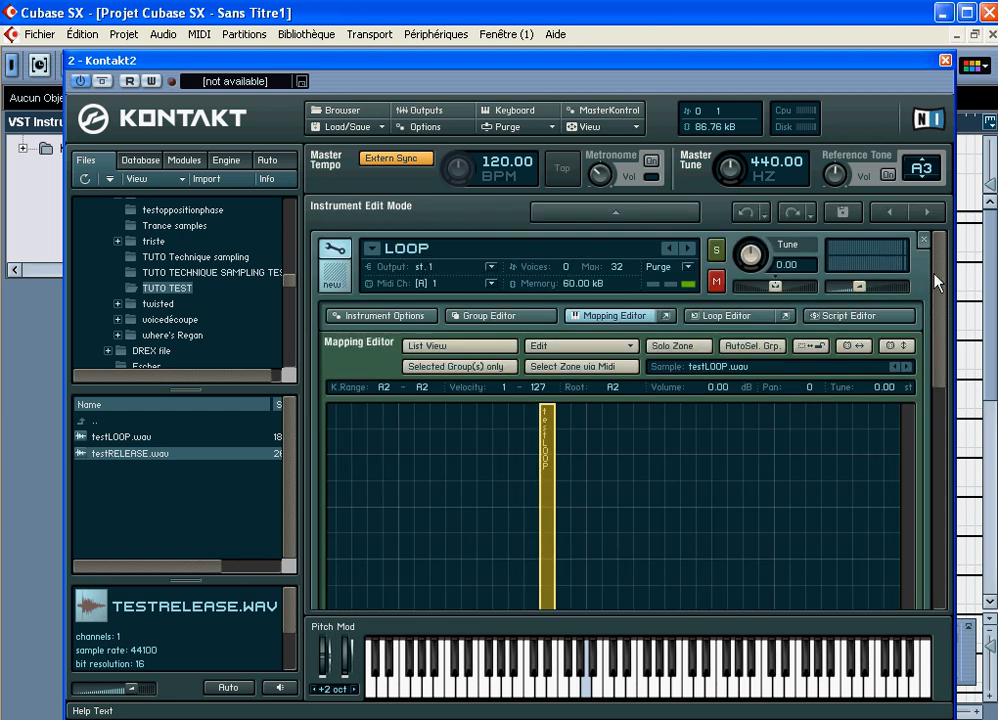
left_click_drag(945, 268, 950, 525)
left_click_drag(849, 535, 850, 632)
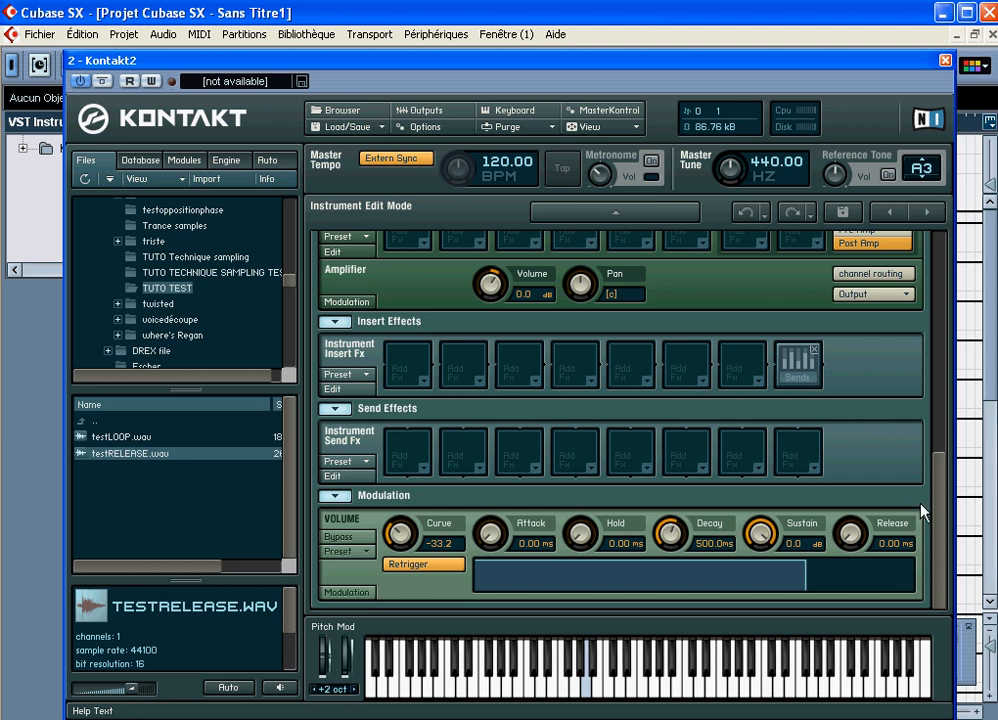
left_click_drag(938, 502, 921, 250)
left_click(332, 261)
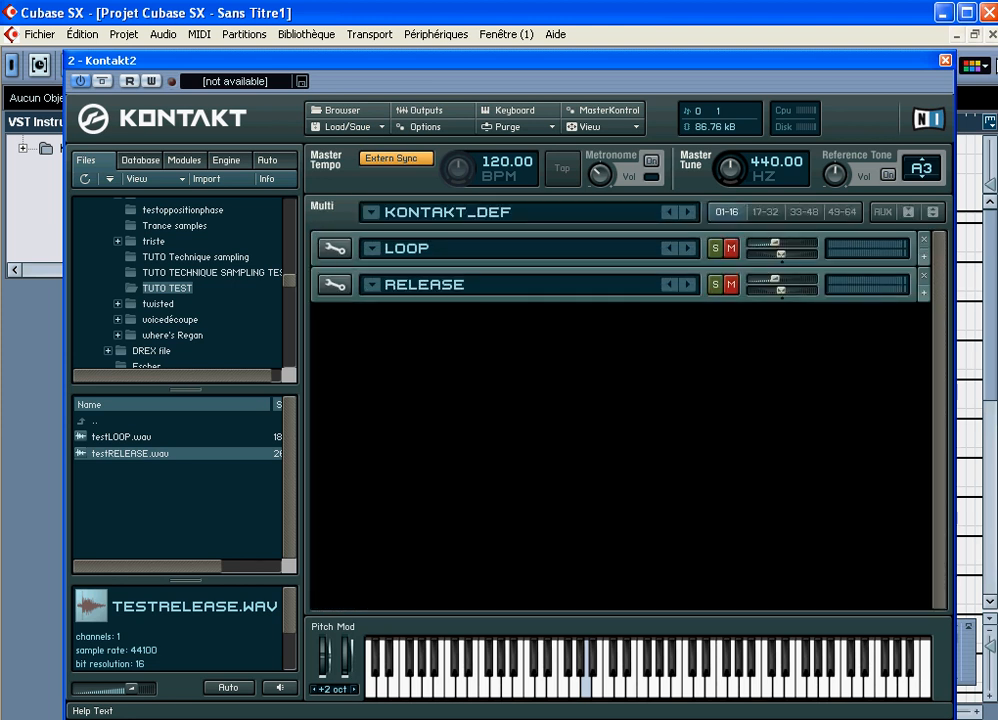
Step: Close the Kontakt2 window and add a MIDI track below the collapsed Kontakt2 folder
left_click(945, 61)
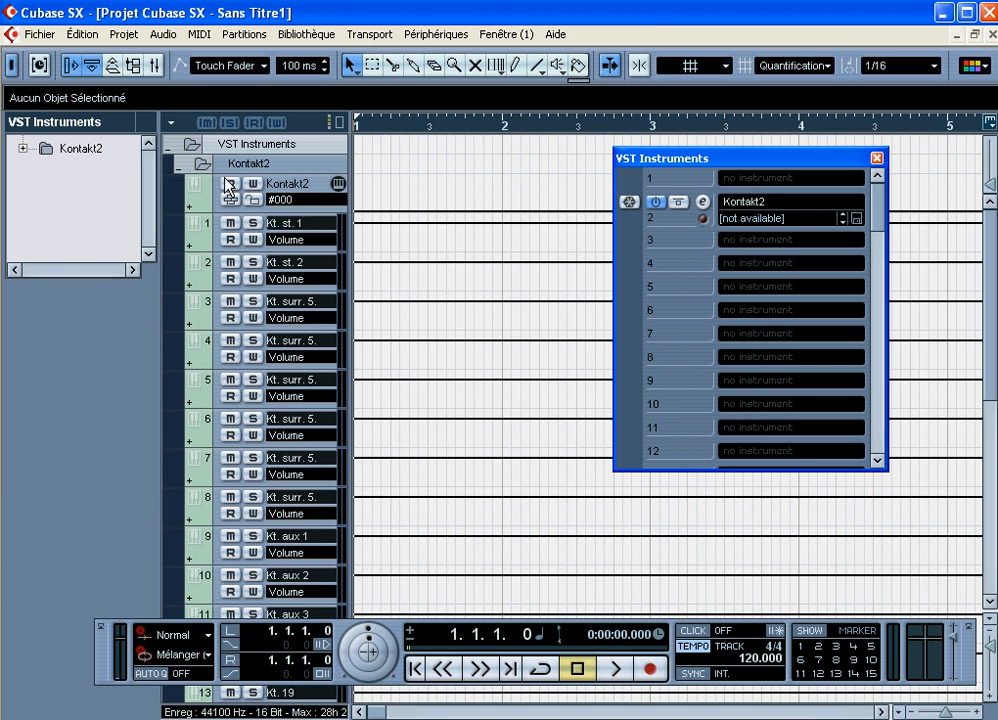
left_click(199, 164)
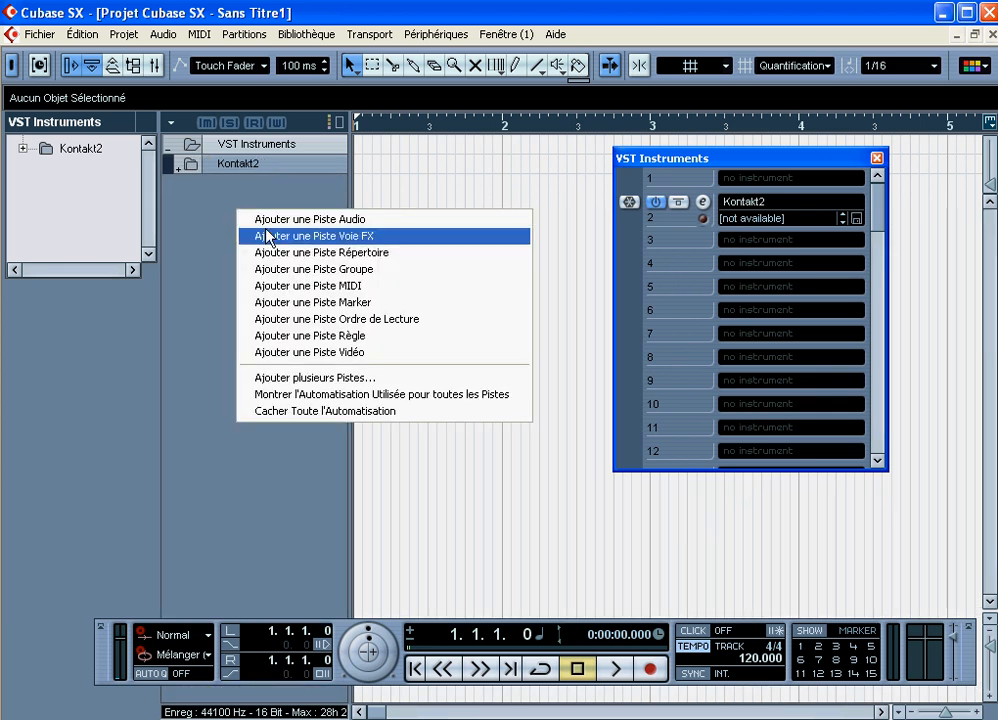
left_click(325, 287)
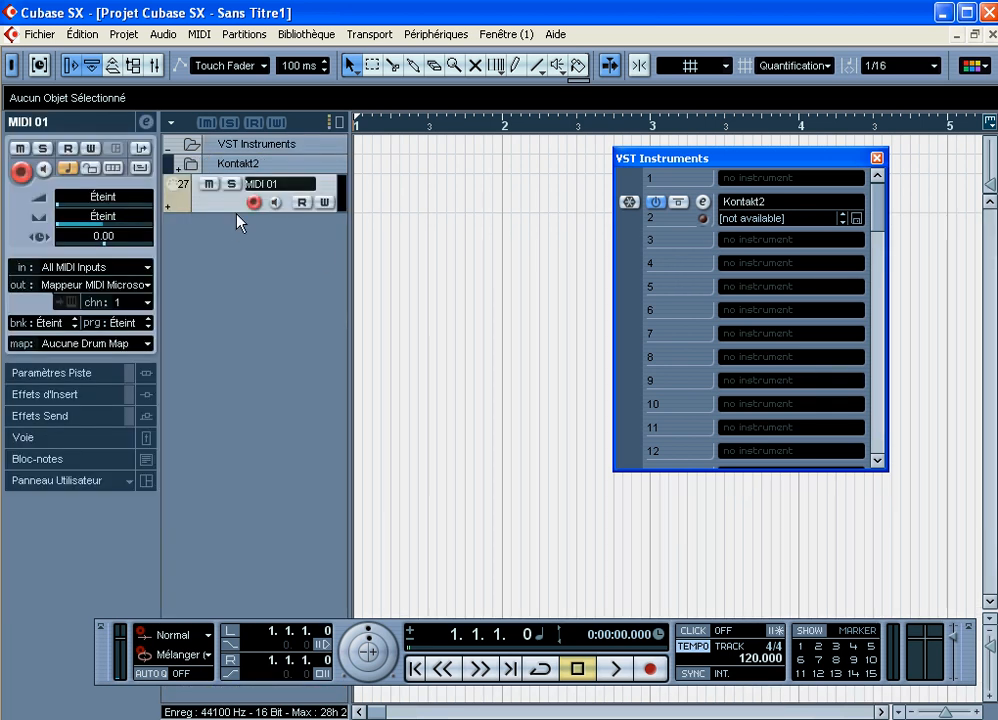
Step: Route MIDI 01 from Port MIDI SB Live! [B800] [Émulé] to Kontakt2, with recording disarmed and monitoring enabled
left_click(70, 267)
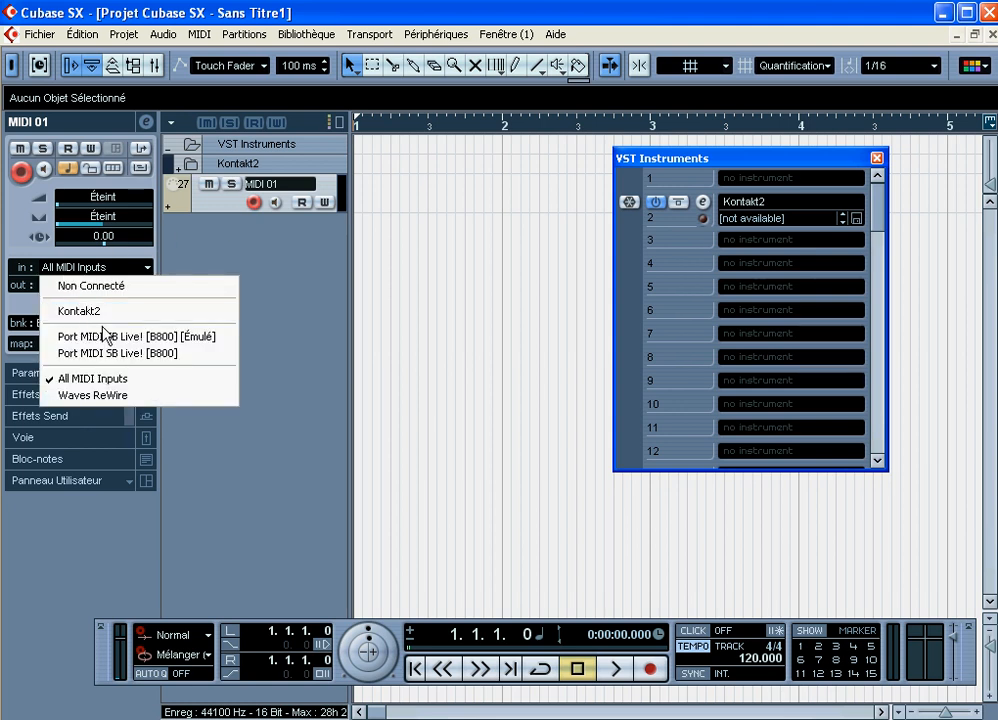
left_click(105, 336)
left_click(67, 284)
left_click(85, 325)
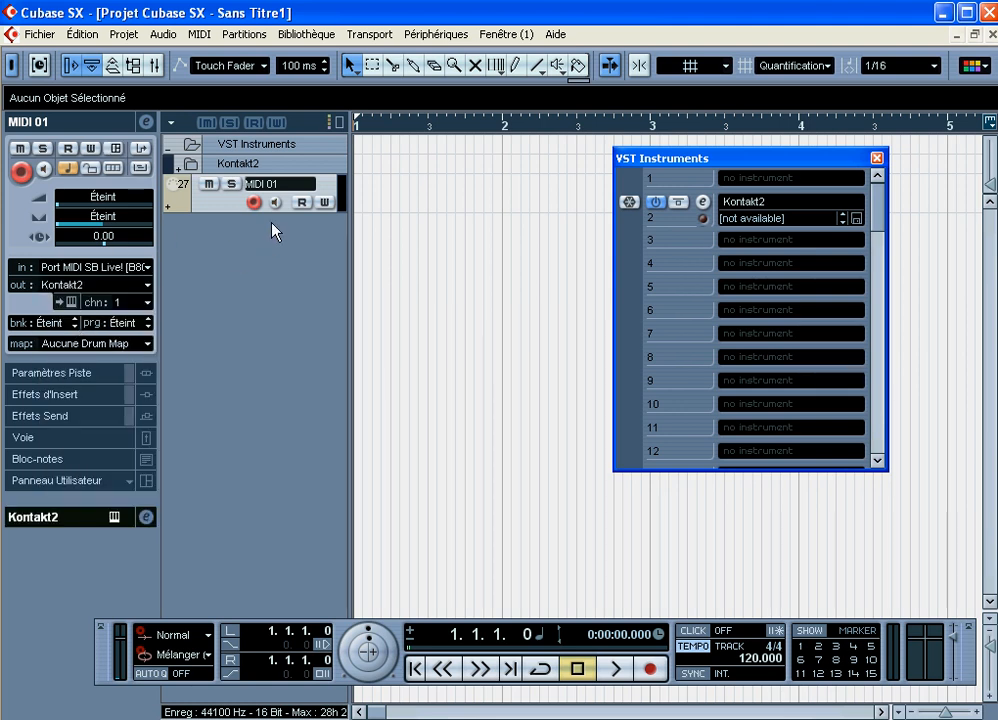
left_click(254, 203)
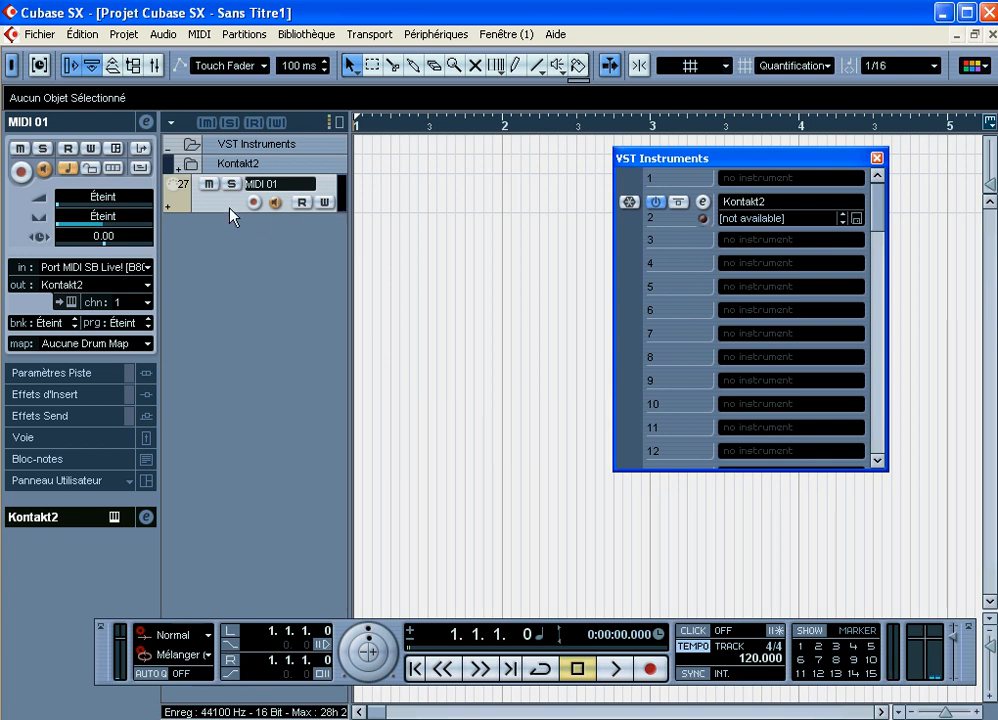
left_click_drag(232, 212, 240, 284)
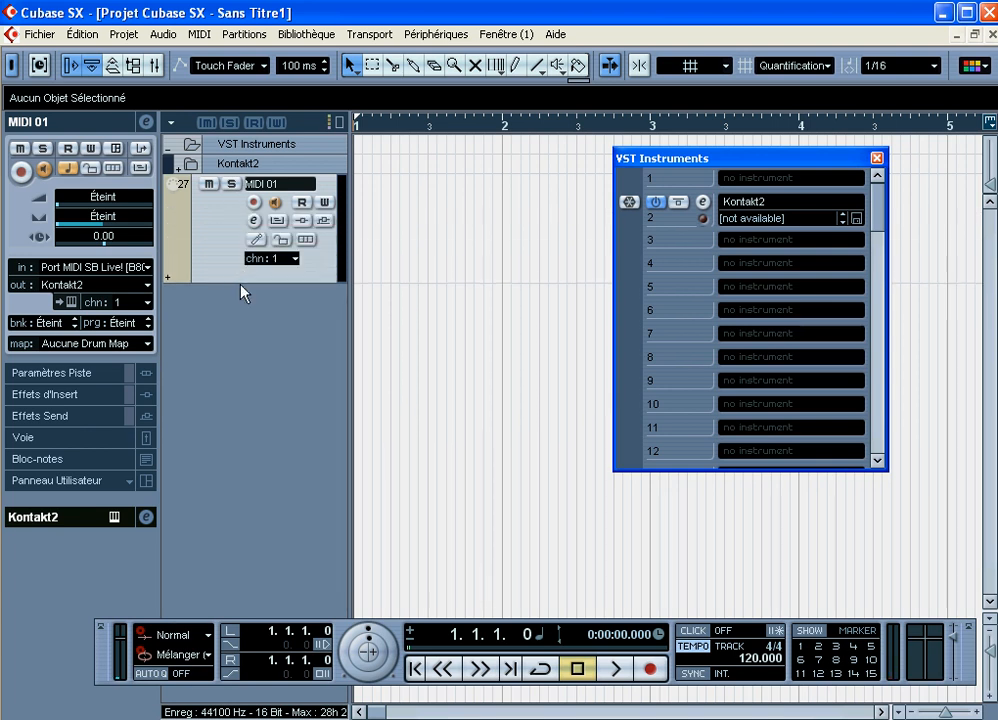
Step: Expand the Kontakt2 folder and widen the track list to reveal the channels' edit controls
left_click(178, 169)
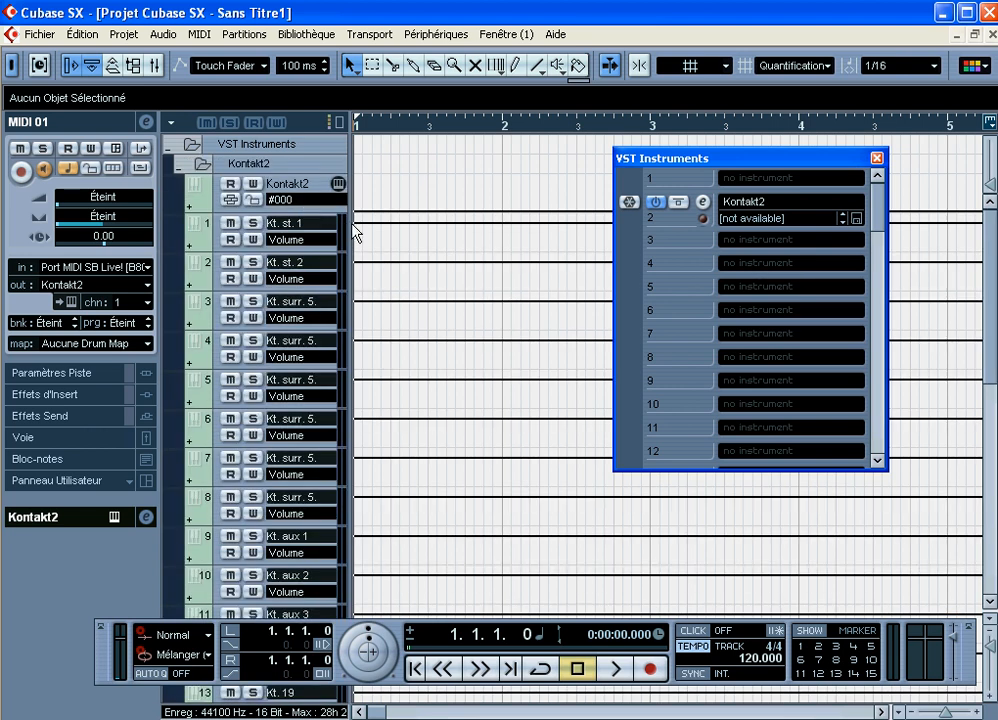
left_click_drag(349, 248, 379, 253)
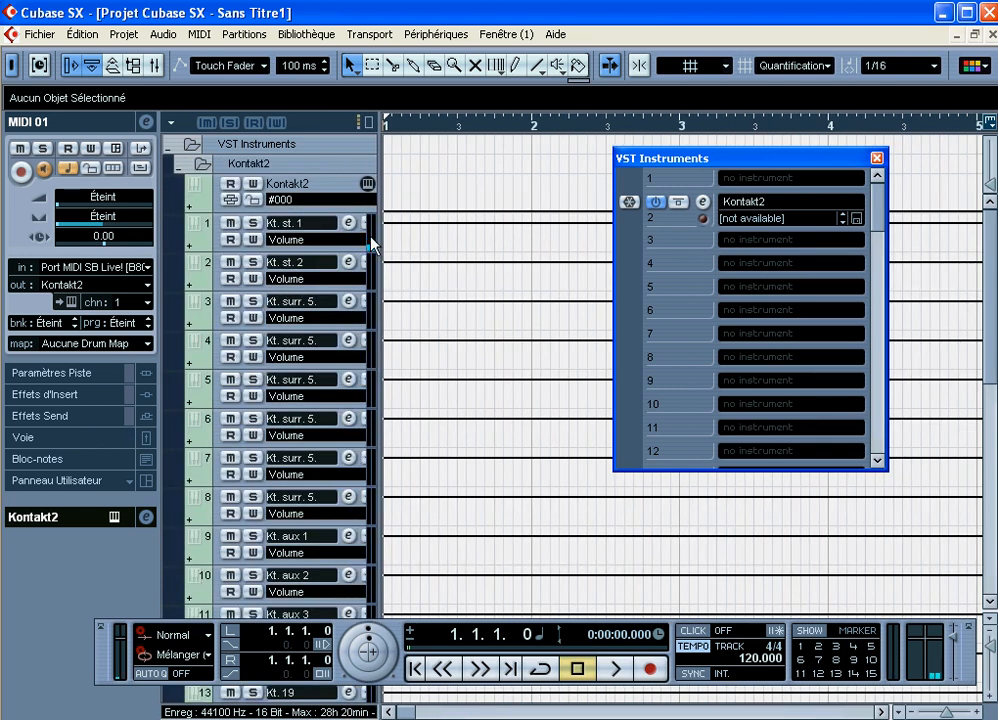
left_click_drag(379, 253, 433, 240)
Step: Set the input gain of the Kt. st. 1 channel to 8.3, and close its channel settings
left_click(348, 222)
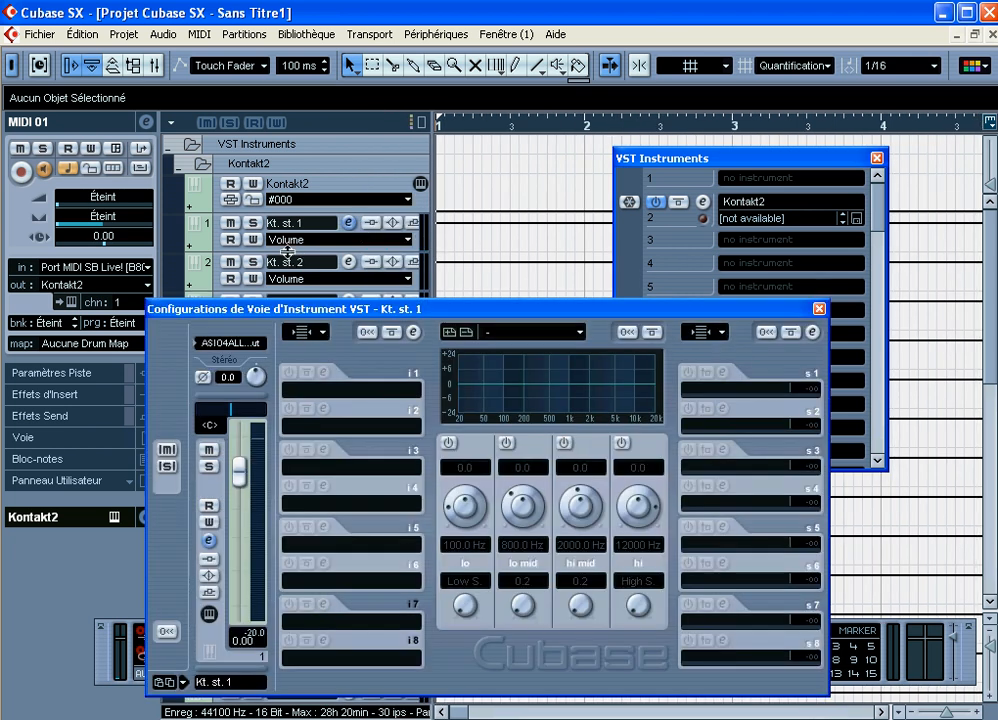
left_click_drag(262, 373, 275, 355)
left_click_drag(257, 378, 256, 387)
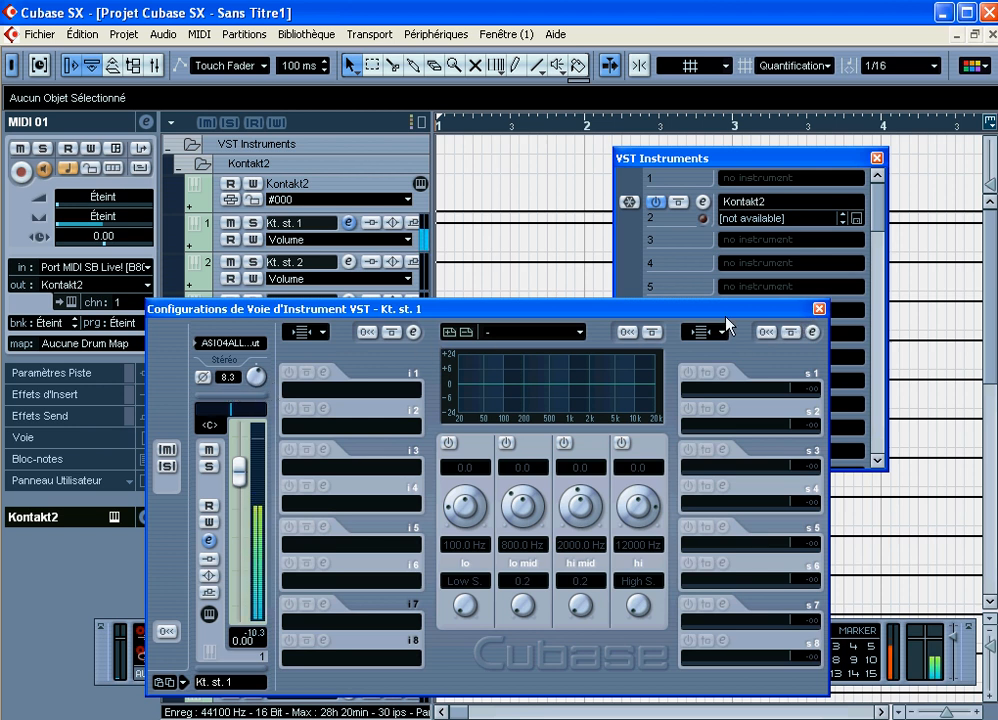
left_click(819, 309)
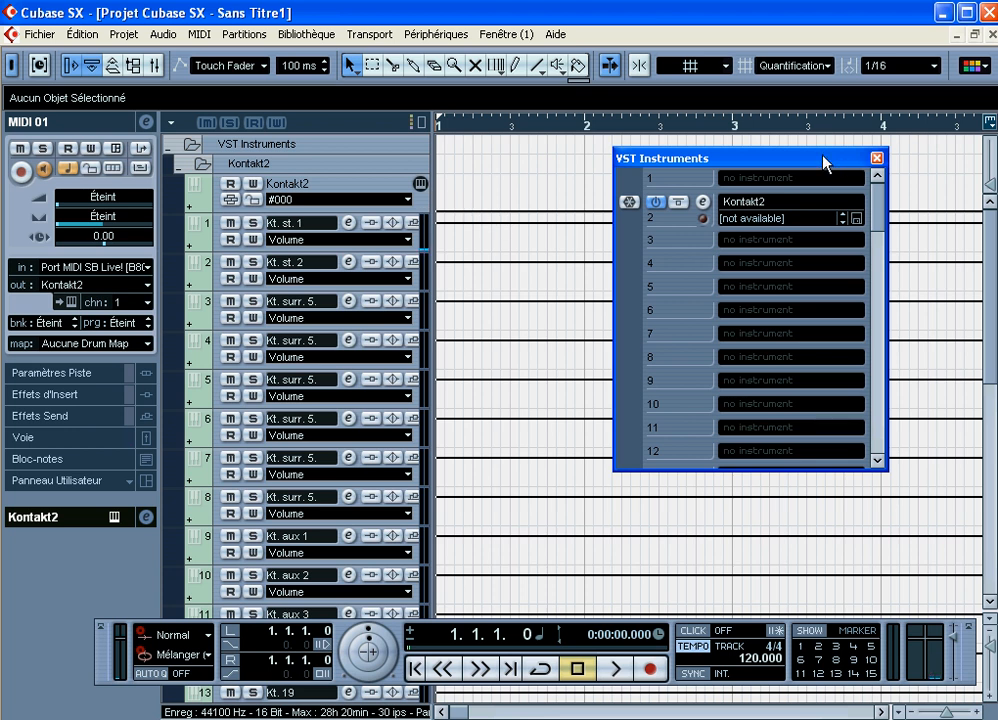
left_click_drag(825, 160, 845, 156)
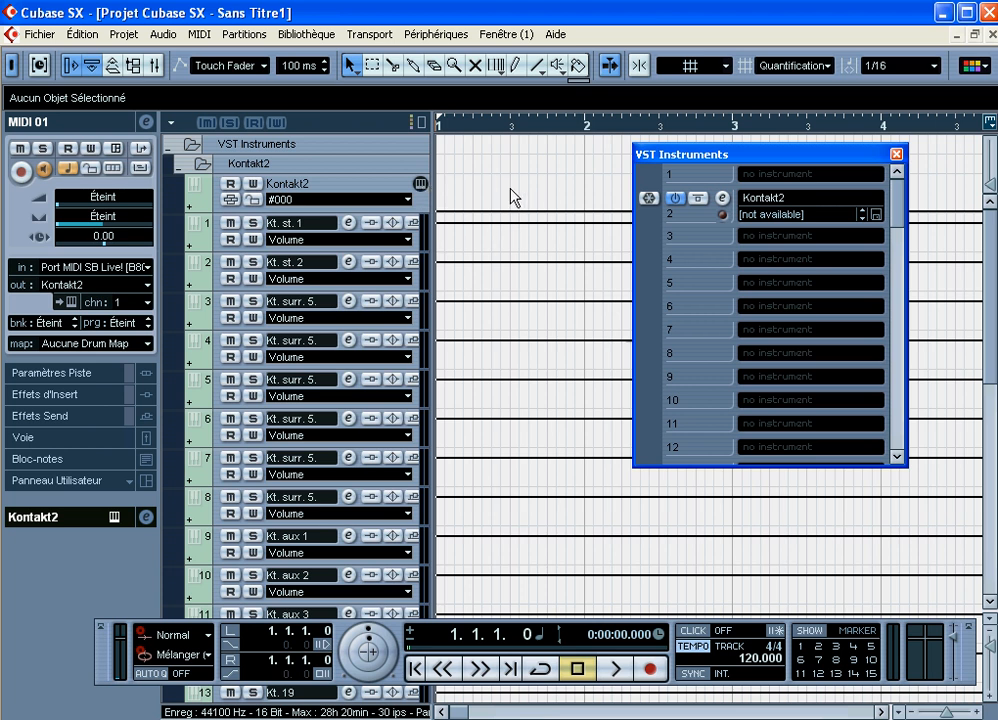
Step: Enable Release Trigger in the RELEASE instrument's Source module, and return to the instrument rack
left_click(419, 183)
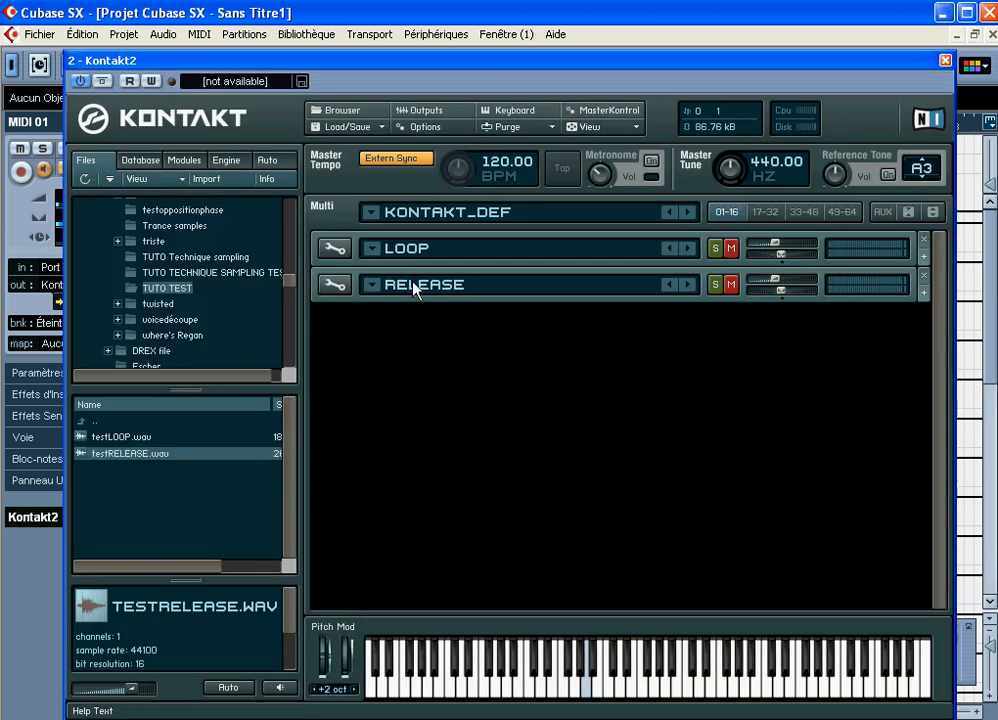
left_click(334, 286)
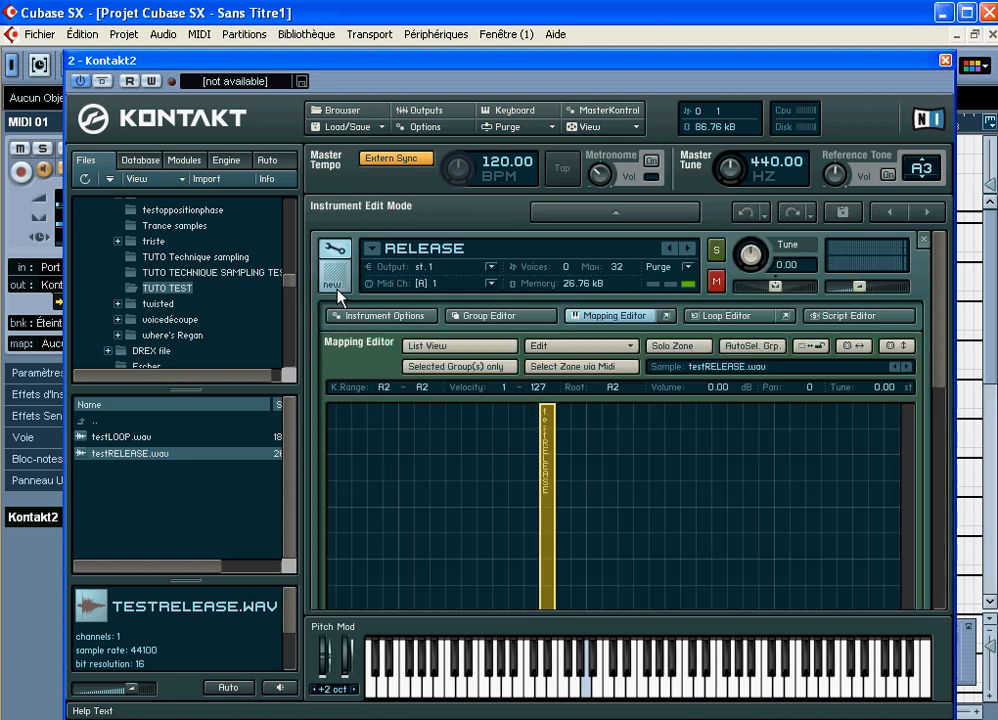
left_click_drag(940, 252, 940, 343)
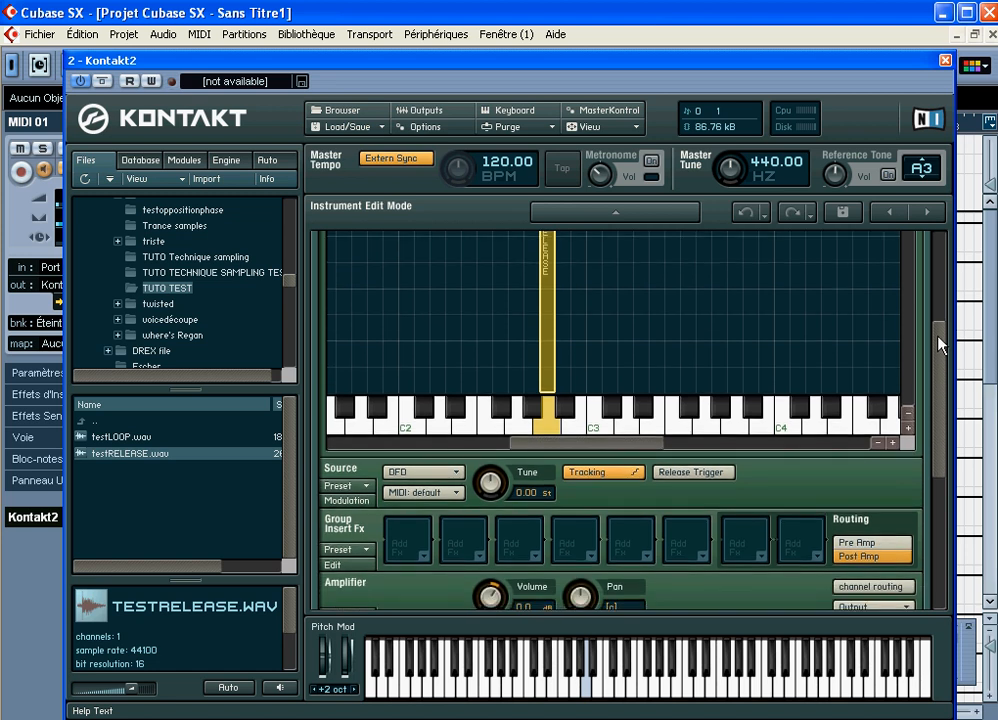
scroll(945, 325, "up", 5)
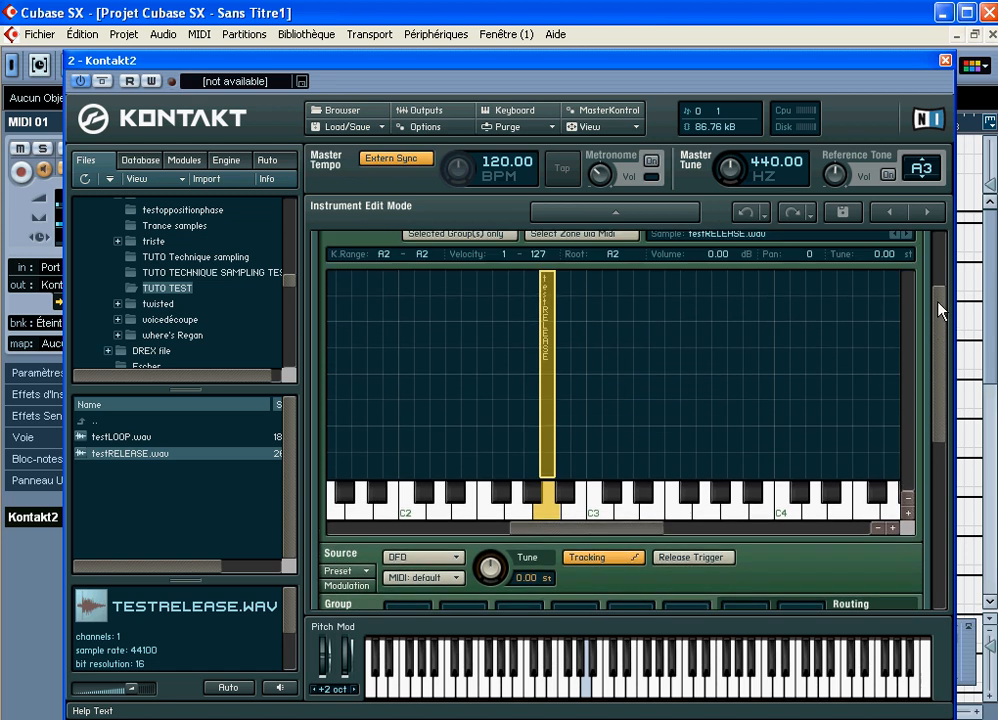
left_click(611, 310)
left_click(611, 310)
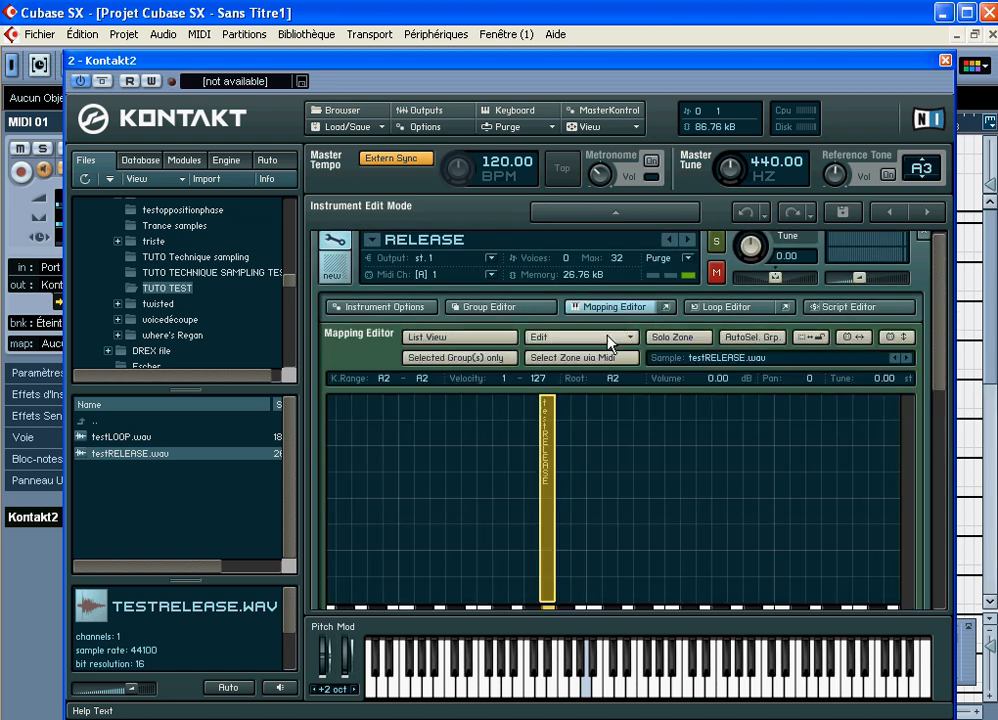
scroll(892, 448, "down", 5)
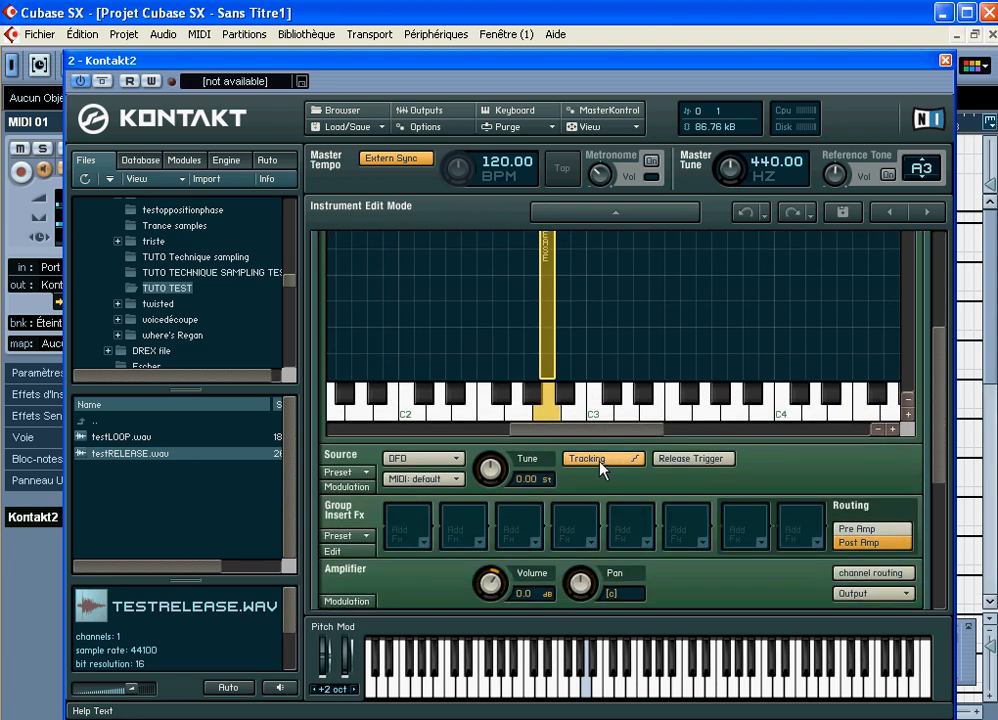
left_click(700, 462)
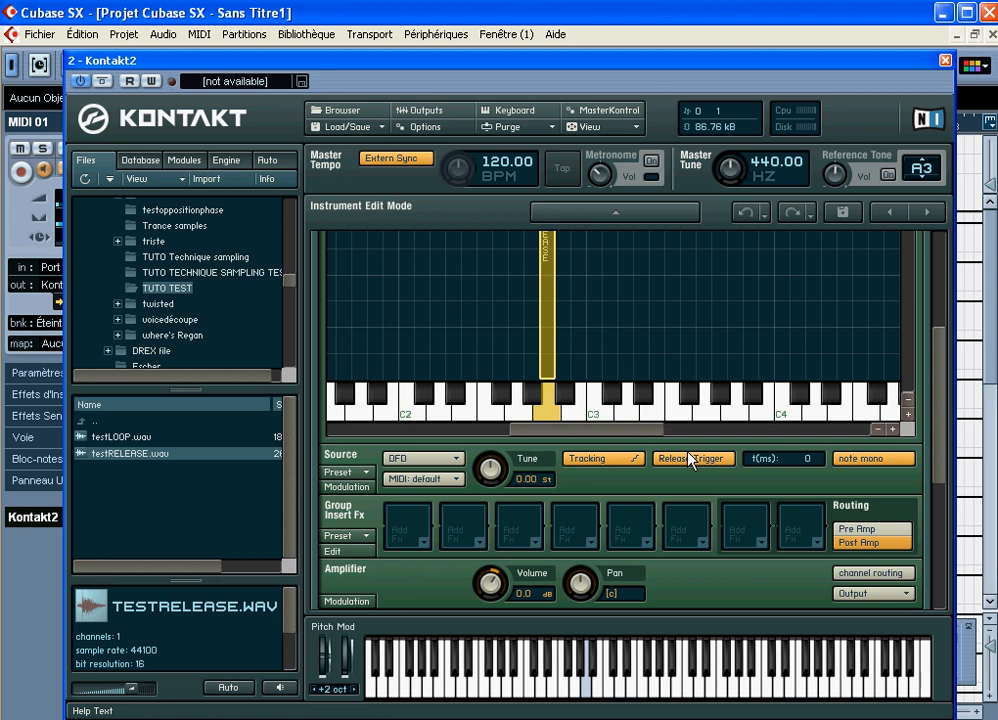
left_click_drag(944, 355, 944, 320)
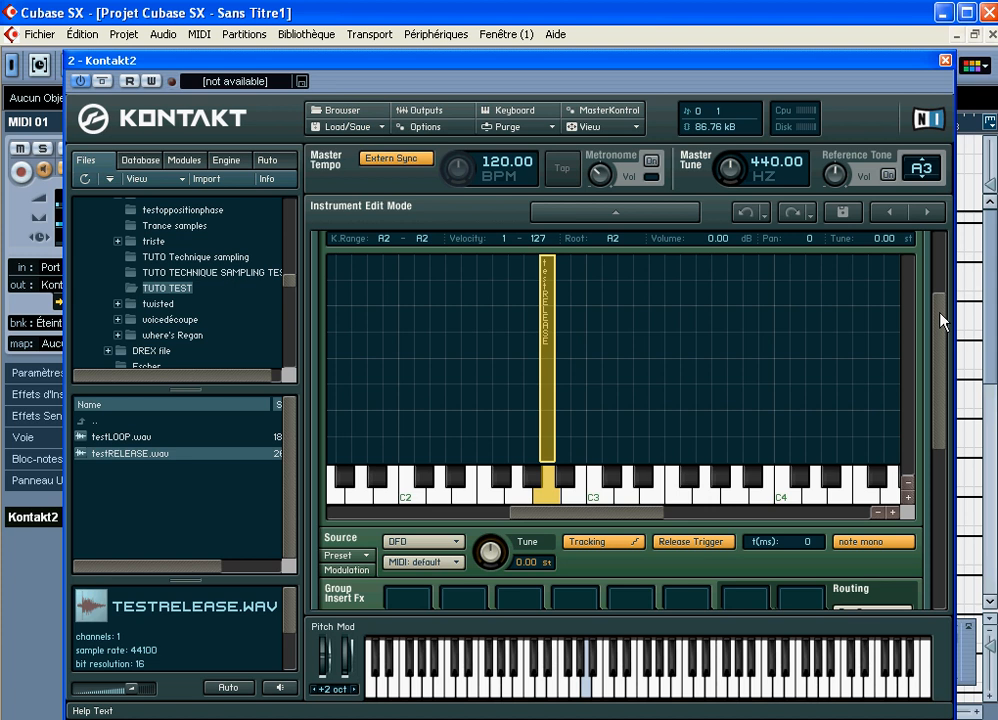
left_click_drag(943, 320, 940, 255)
left_click(349, 251)
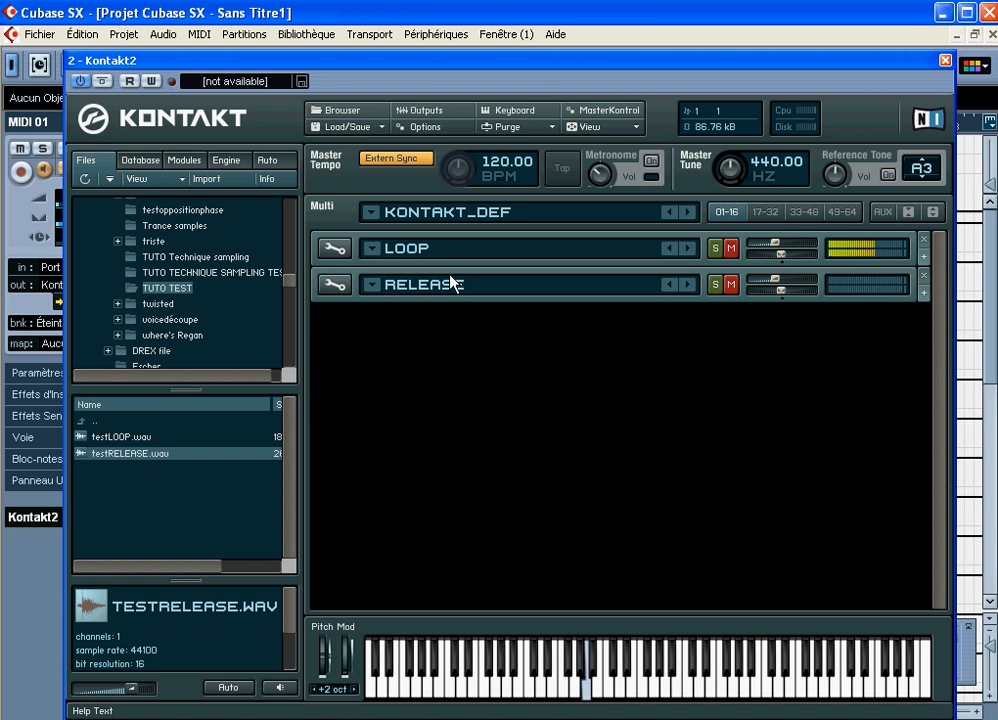
Step: Close the Kontakt2 window and set the Kt. st. 1 channel's input gain to -0.5
left_click(945, 60)
left_click(348, 222)
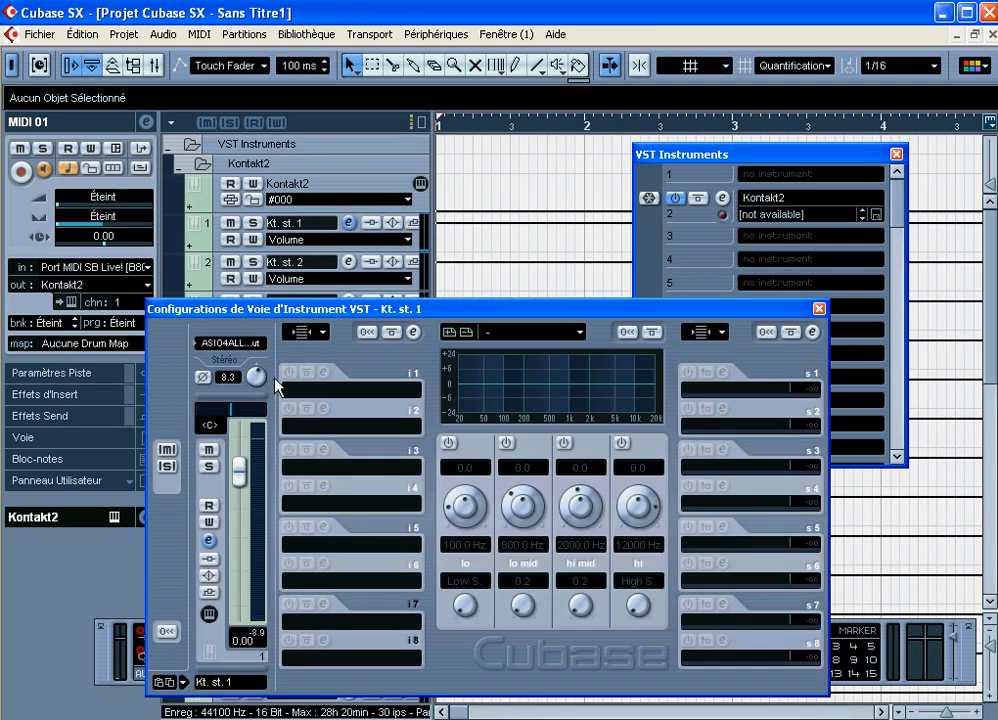
left_click_drag(252, 384, 254, 410)
left_click(819, 309)
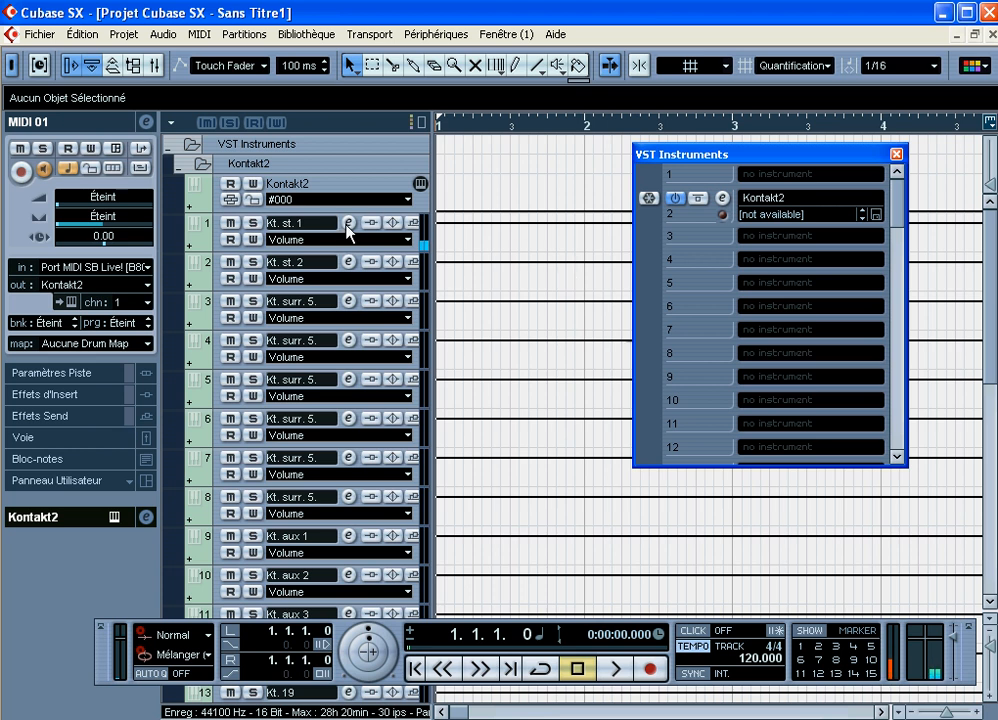
Step: Check the LOOP and RELEASE levels in Kontakt2, and readjust the input gain of the Kt. st. 1 channel
left_click(418, 184)
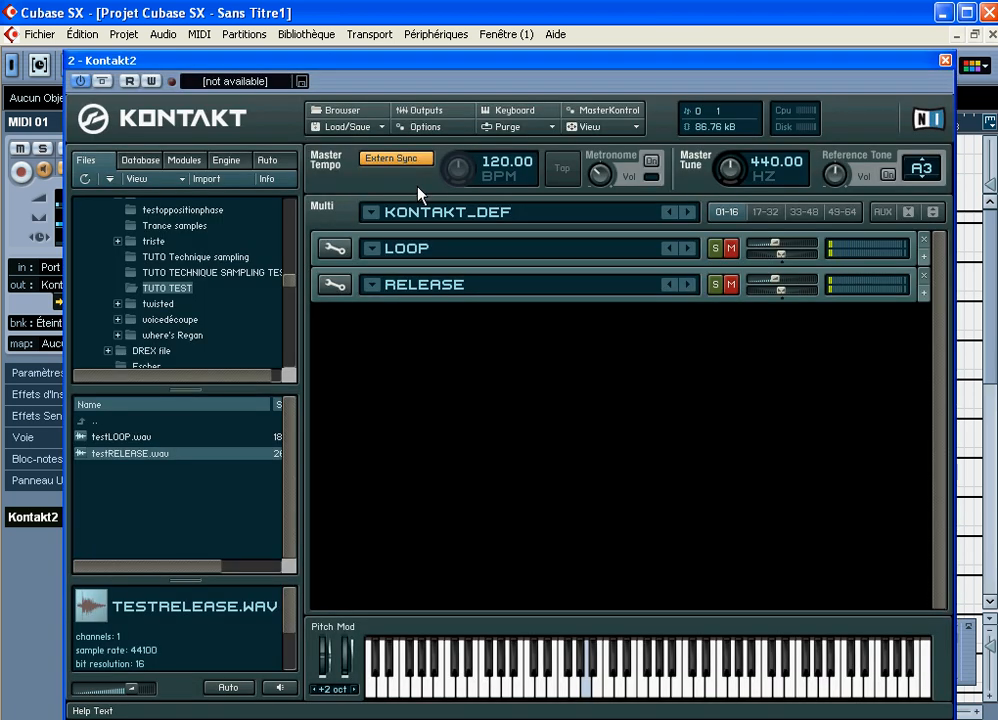
left_click(944, 60)
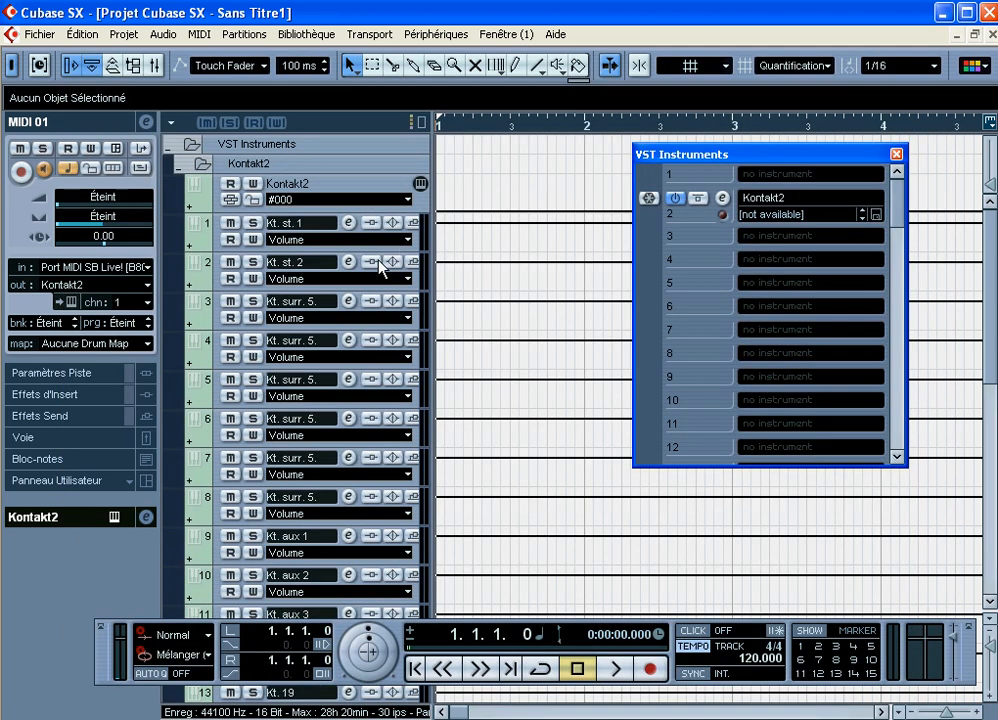
left_click(348, 222)
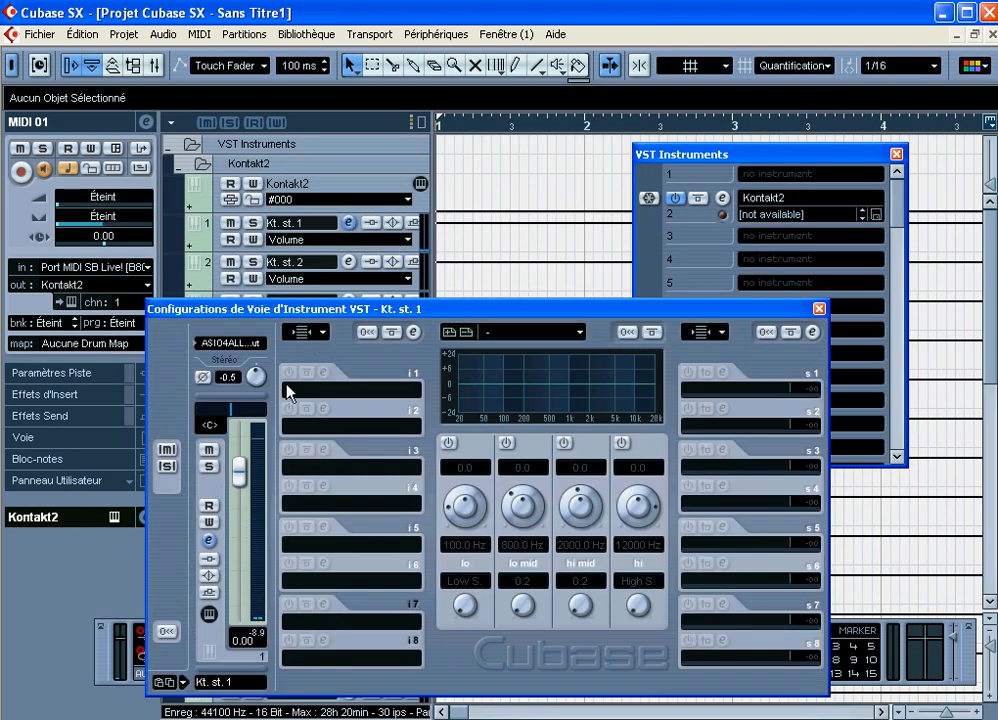
left_click_drag(245, 390, 260, 371)
left_click(819, 308)
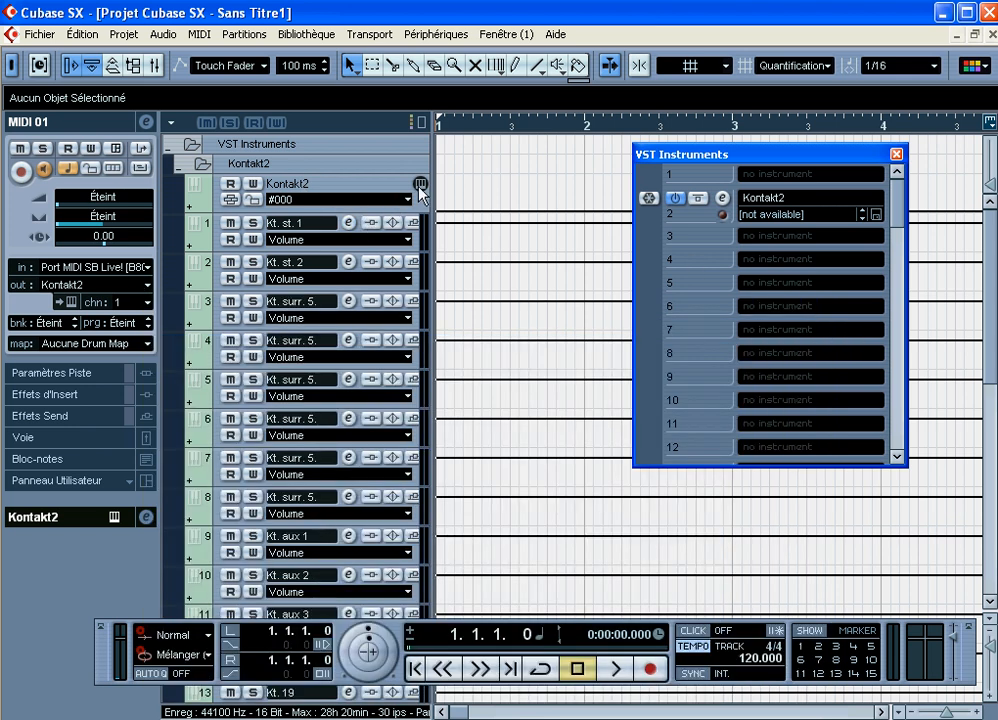
Step: Open the LOOP instrument for editing in Kontakt2 and bring up its volume envelope
left_click(420, 183)
left_click(334, 252)
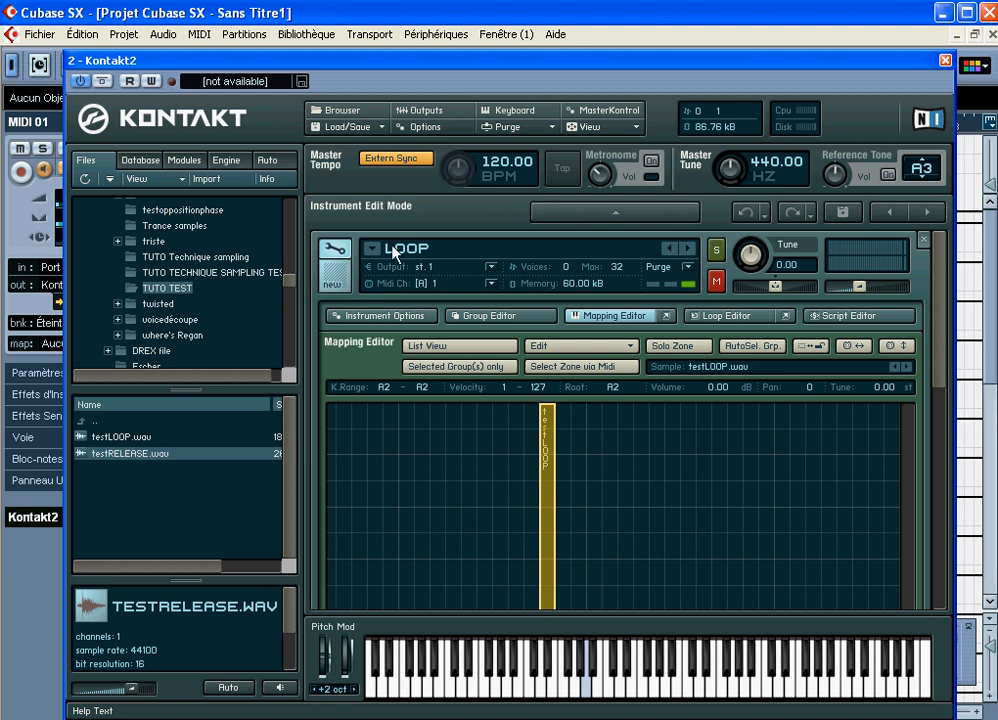
left_click_drag(940, 295, 950, 515)
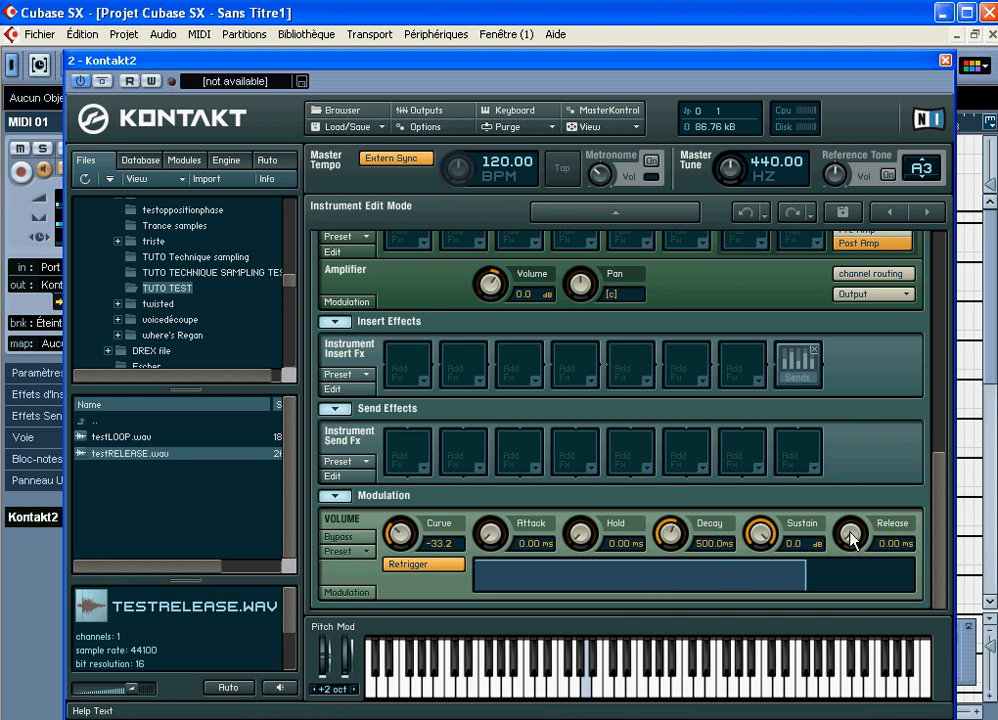
Step: Try a release of 25.0k ms on LOOP's volume envelope and reset it to 0.00 ms
left_click_drag(853, 538, 858, 479)
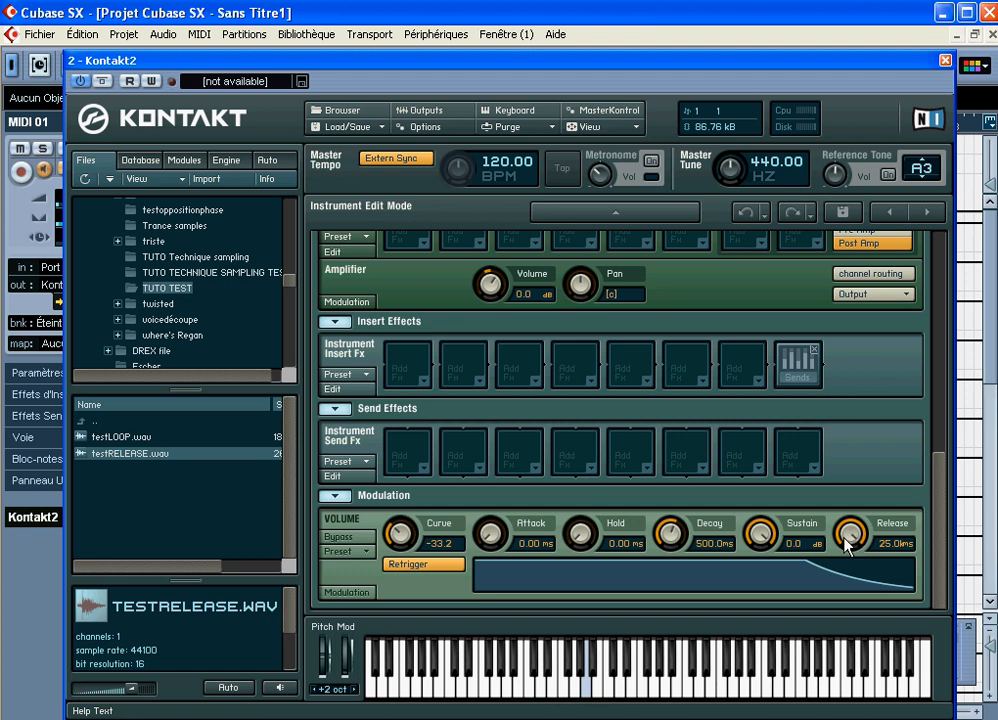
left_click_drag(851, 541, 870, 716)
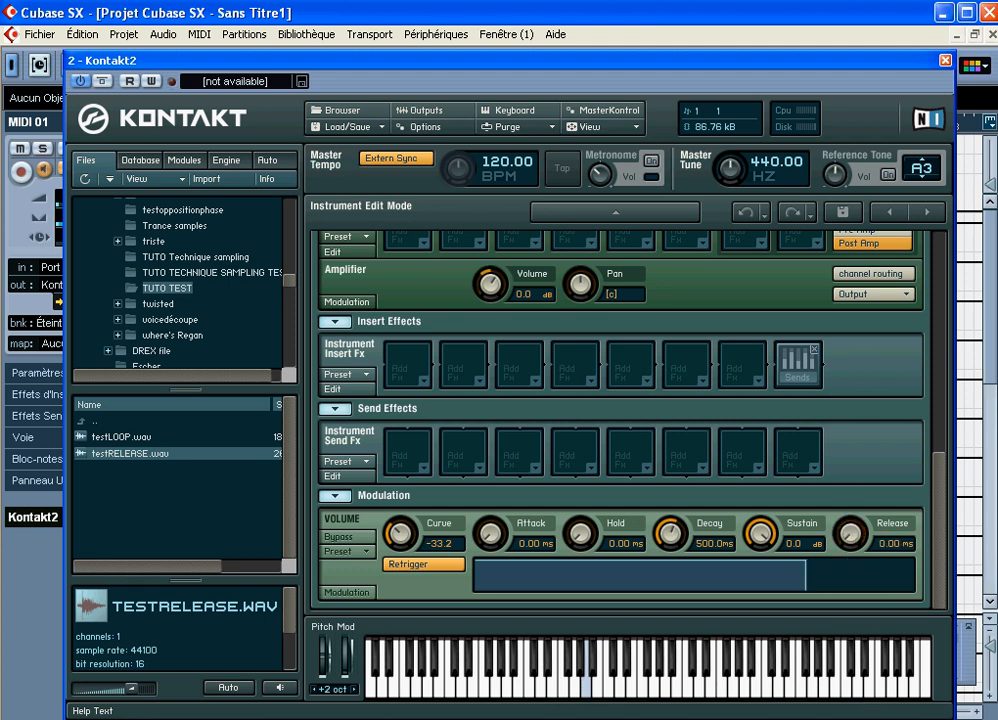
left_click_drag(935, 501, 935, 499)
Step: Set the decay of LOOP's volume envelope to 444.2 ms and its release to 57.3 ms
left_click_drag(685, 531, 621, 540)
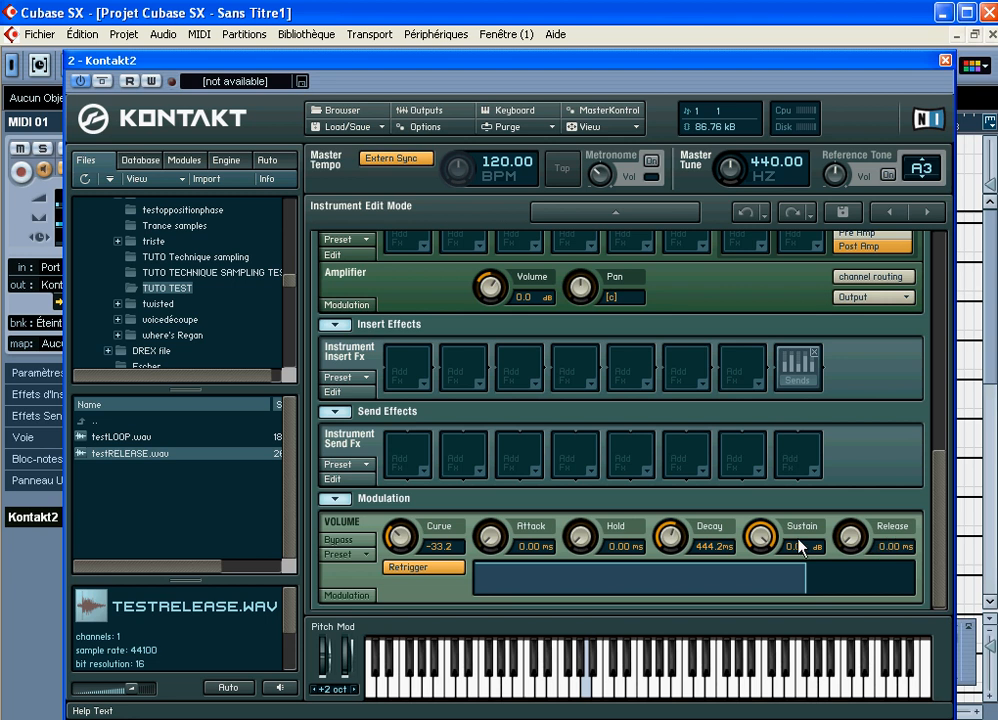
mouse_move(944, 462)
left_mouse_down()
mouse_move(932, 288)
mouse_move(946, 196)
mouse_move(940, 480)
left_mouse_up()
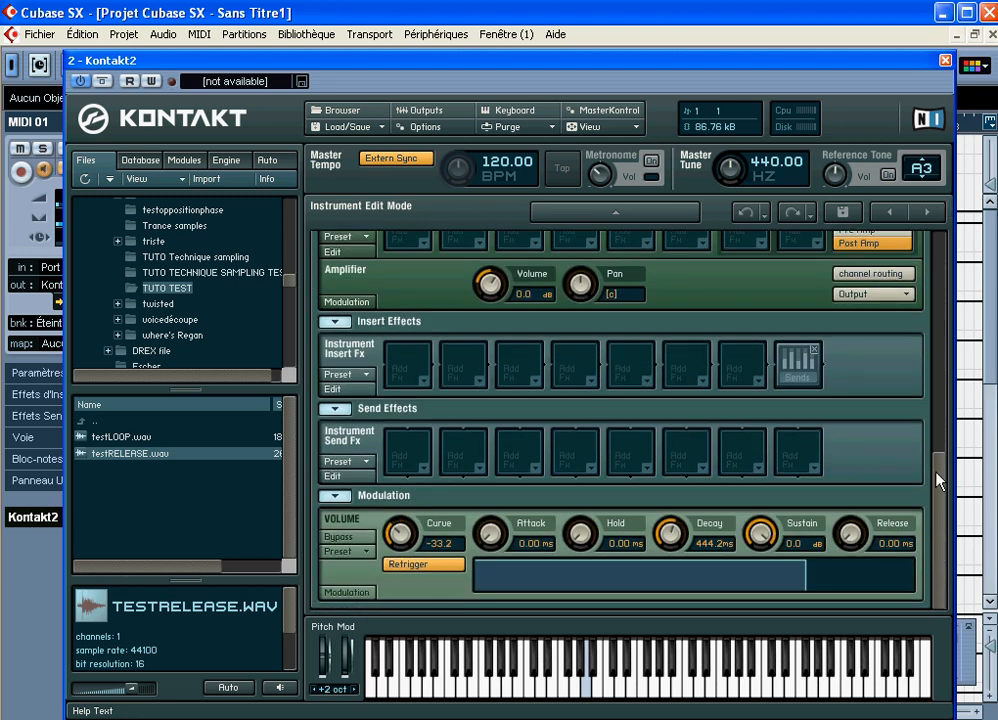
mouse_move(712, 58)
left_mouse_down()
mouse_move(684, 350)
mouse_move(704, 597)
mouse_move(686, 232)
mouse_move(715, 33)
mouse_move(704, 37)
left_mouse_up()
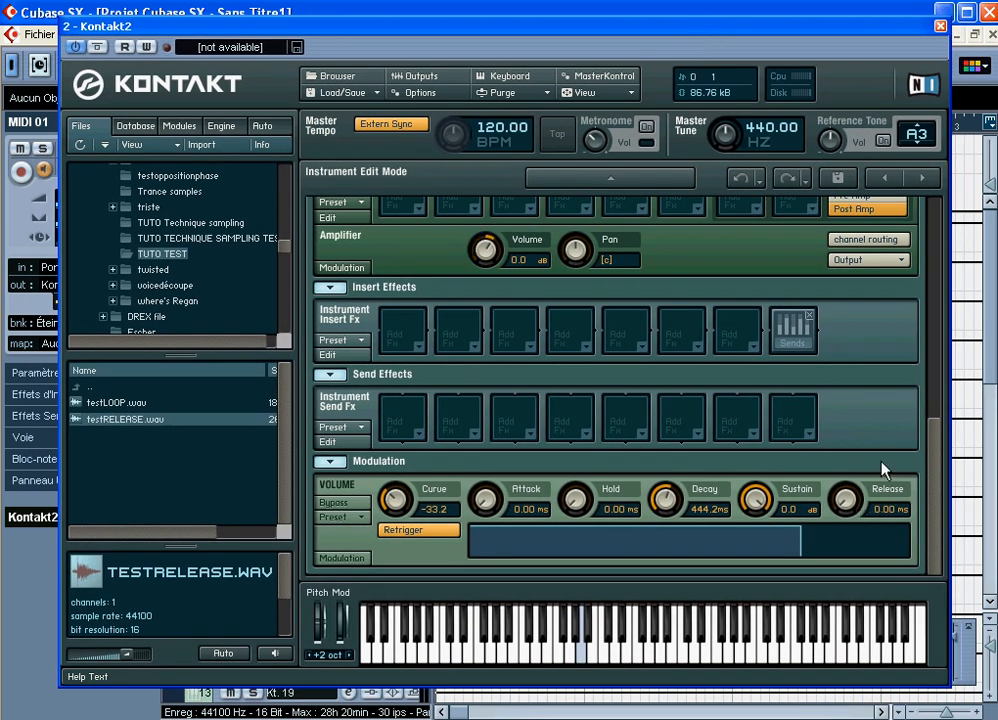
left_click_drag(848, 499, 862, 445)
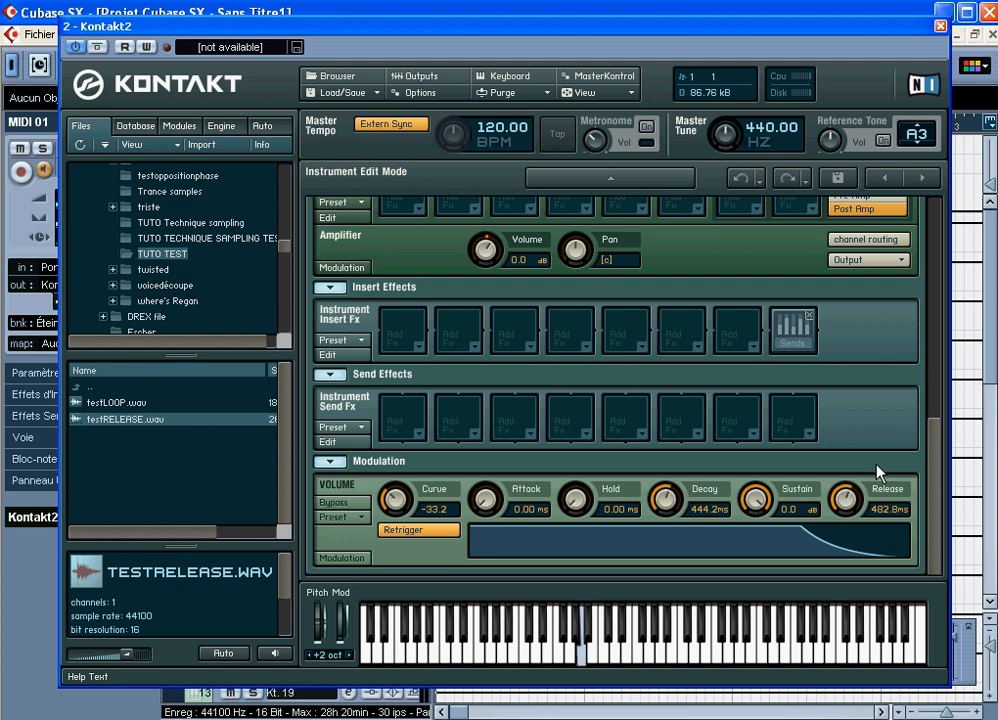
mouse_move(849, 498)
left_mouse_down()
mouse_move(852, 482)
mouse_move(845, 511)
left_mouse_up()
left_click_drag(842, 538, 842, 502)
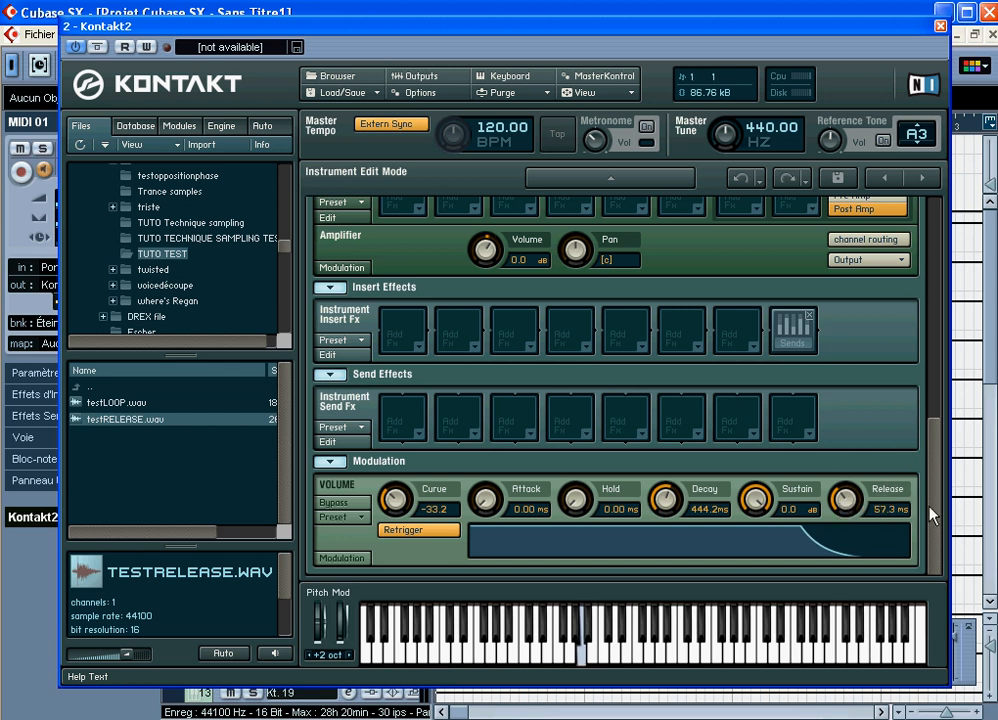
Step: Leave the LOOP instrument's edit mode, close the Kontakt2 window, and collapse the Kontakt2 folder in the track list
scroll(938, 412, "up", 10)
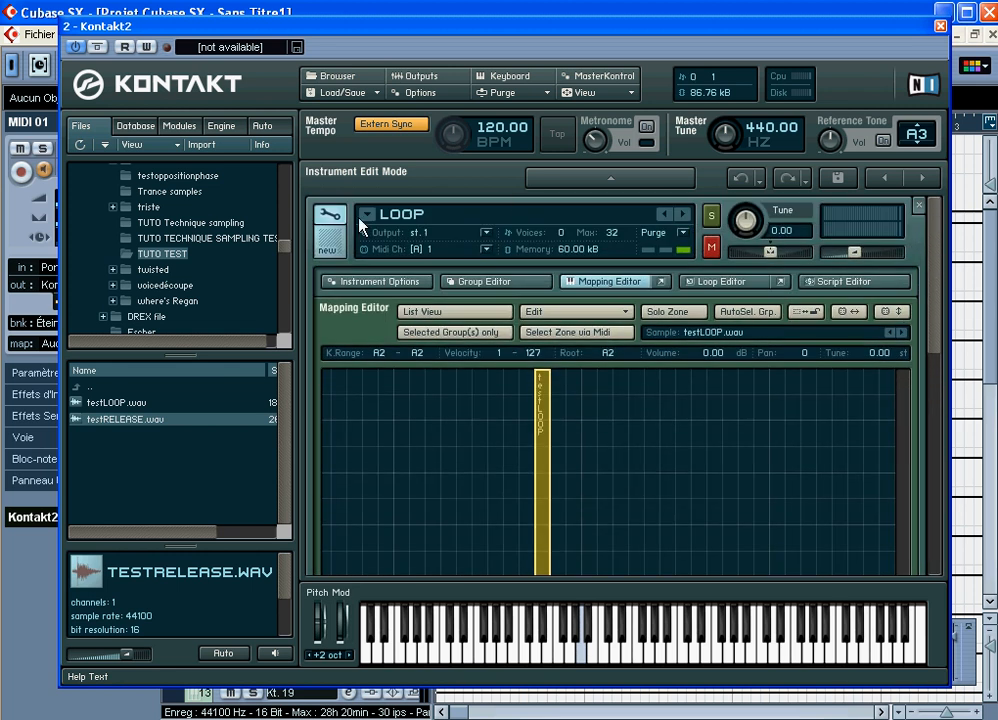
left_click(340, 218)
left_click_drag(860, 26, 785, 147)
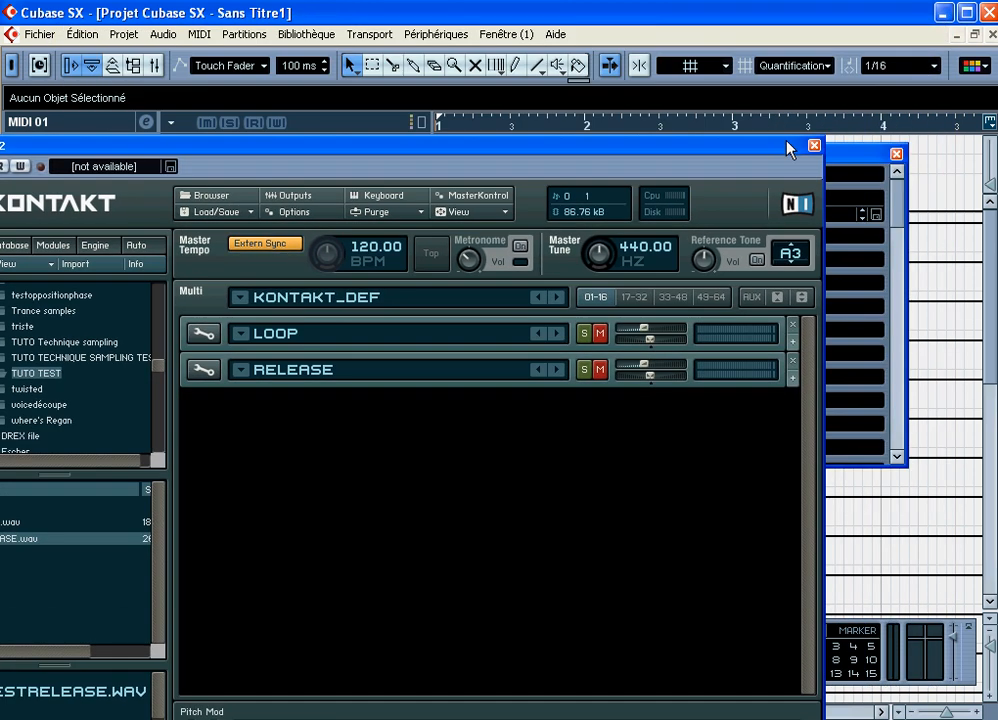
left_click(813, 149)
left_click(196, 165)
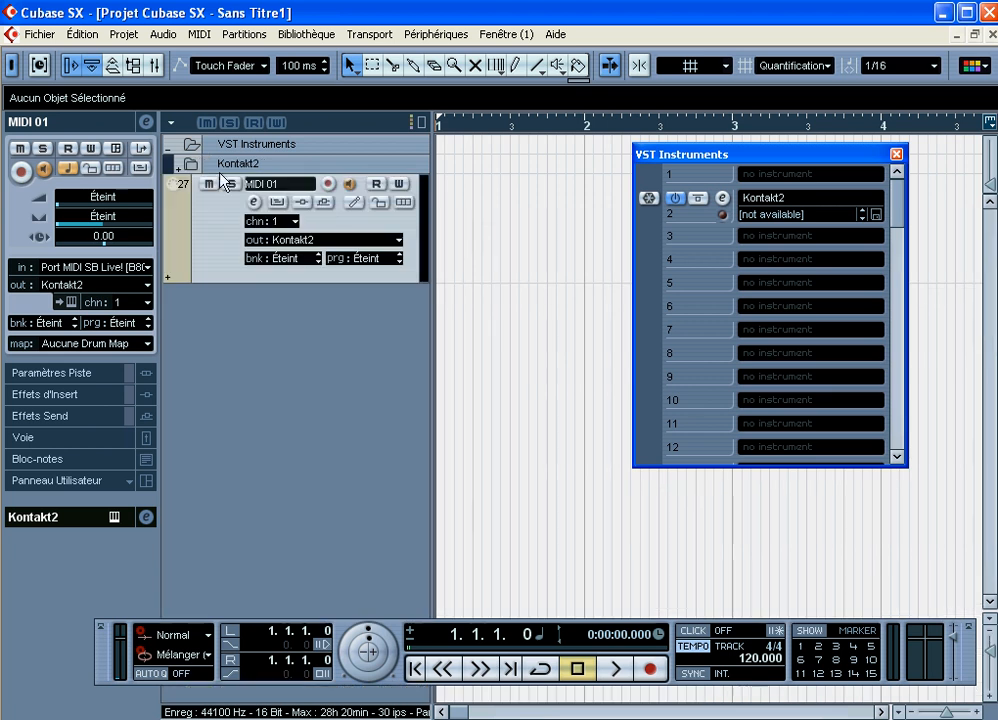
Step: Create a MIDI part from bar 1 to bar 3 on the MIDI 01 track and open it in the key editor
left_click_drag(441, 122, 733, 121)
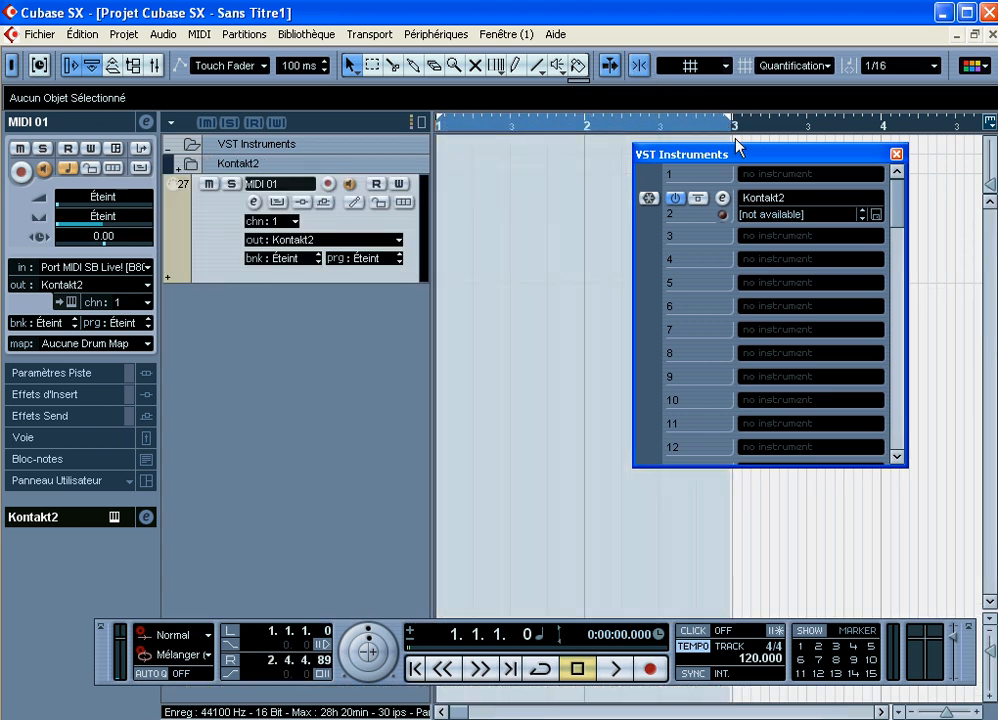
double_click(499, 236)
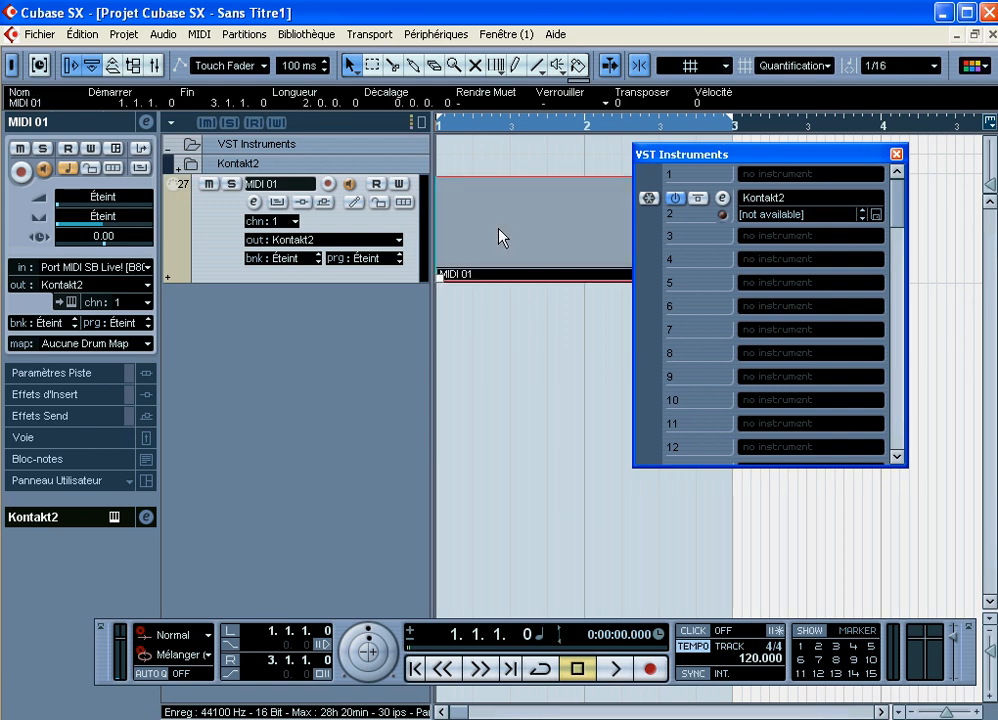
double_click(499, 236)
Step: Draw three A2 notes in the MIDI 01 part, starting at bar 1 beat 1, bar 1 beat 3 and bar 2 beat 1
left_click_drag(990, 387, 988, 402)
left_click(118, 65)
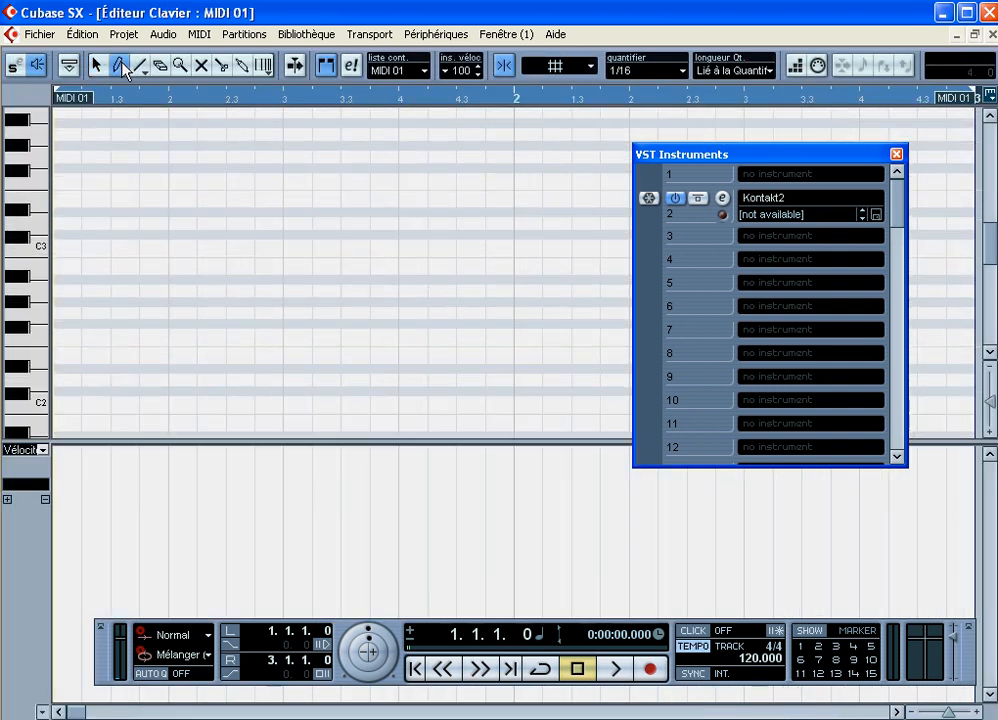
left_click(29, 283)
left_click(46, 288)
left_click_drag(55, 290, 169, 292)
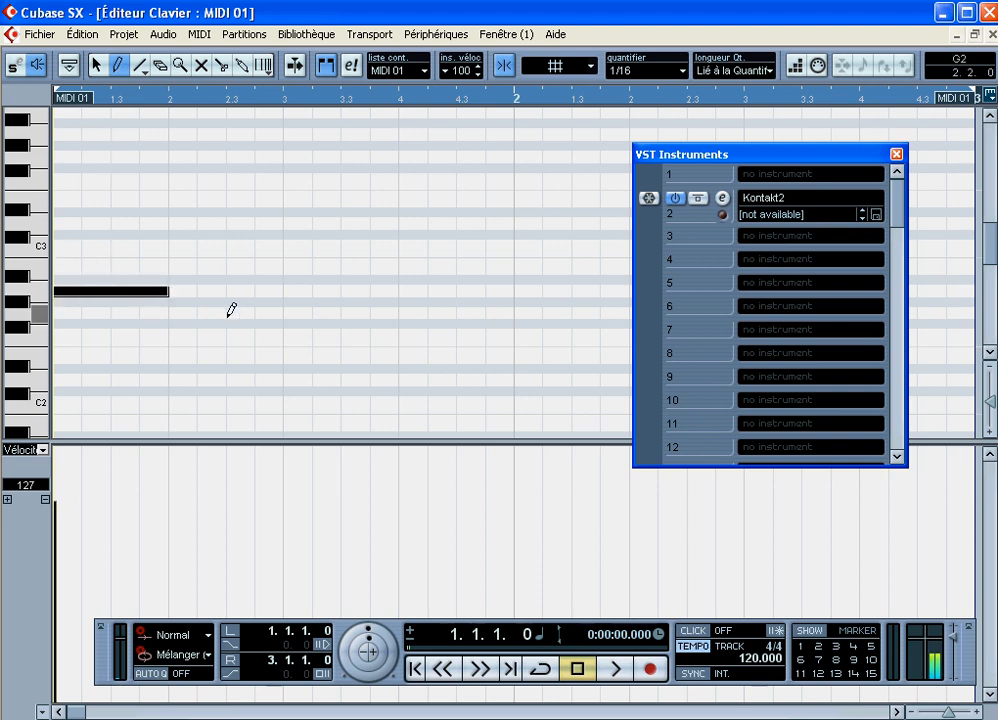
left_click_drag(285, 291, 400, 293)
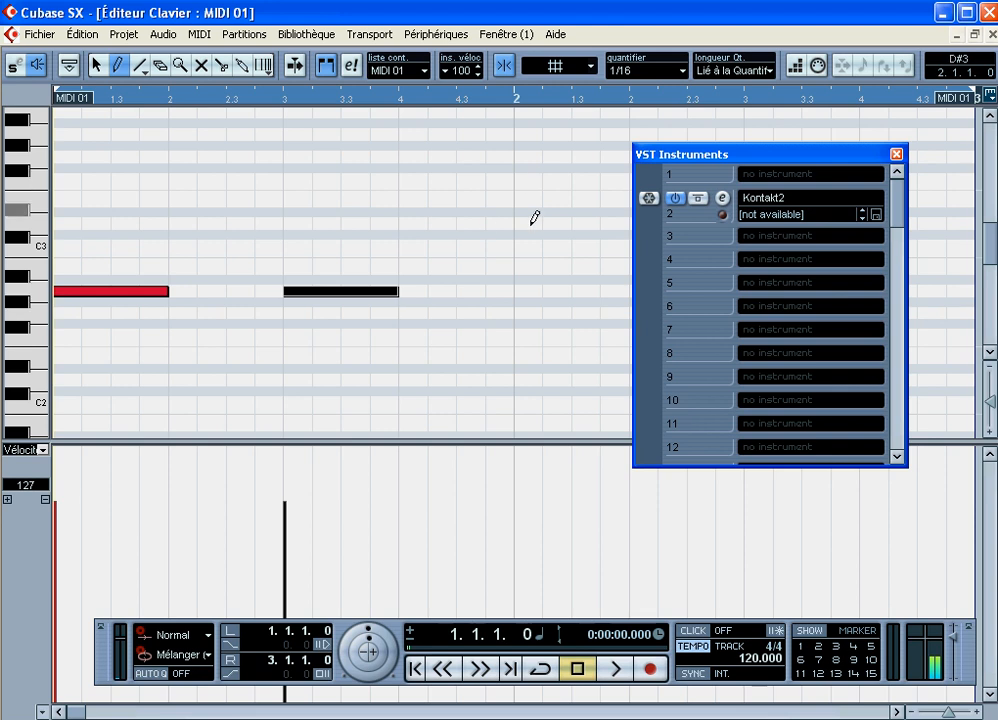
left_click_drag(517, 291, 601, 290)
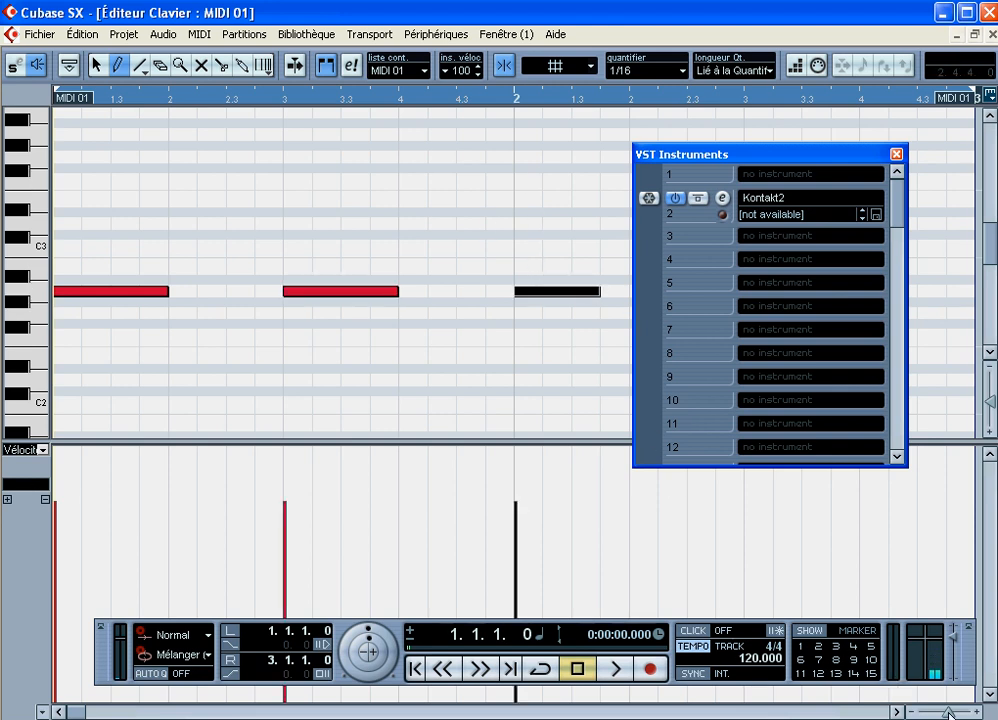
Step: Lengthen the third A2 note to about 2.75 beats and the second one to about 1.25 beats
left_click_drag(950, 712, 948, 713)
left_click_drag(407, 290, 561, 290)
left_click_drag(278, 290, 297, 290)
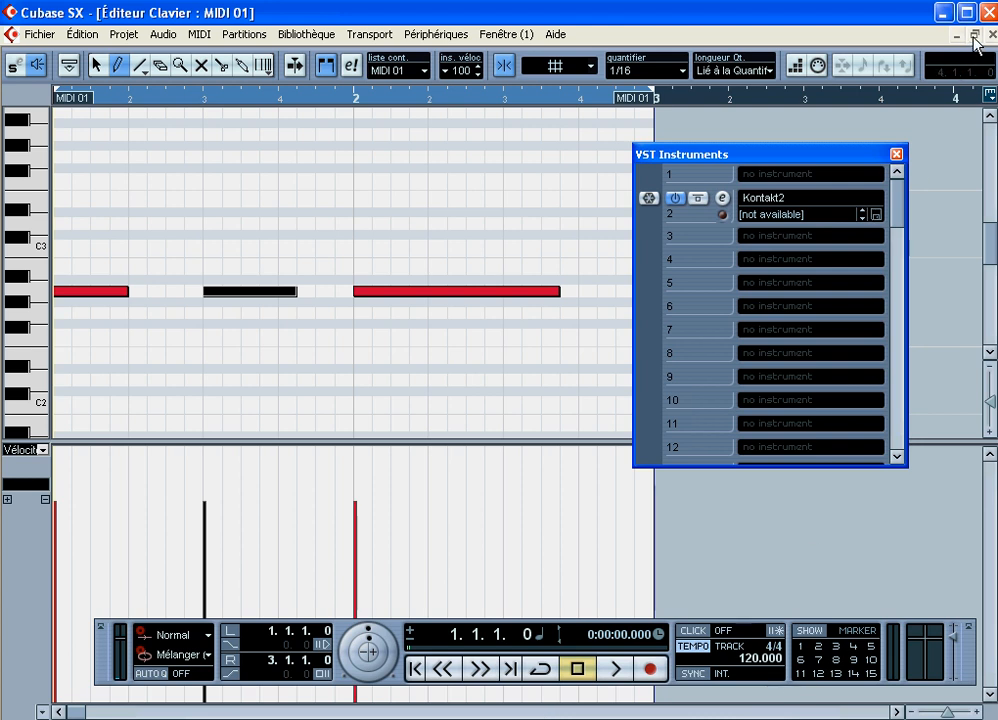
Step: Play back the A2 notes, restart from the beginning, and turn on cycle playback
left_click(612, 669)
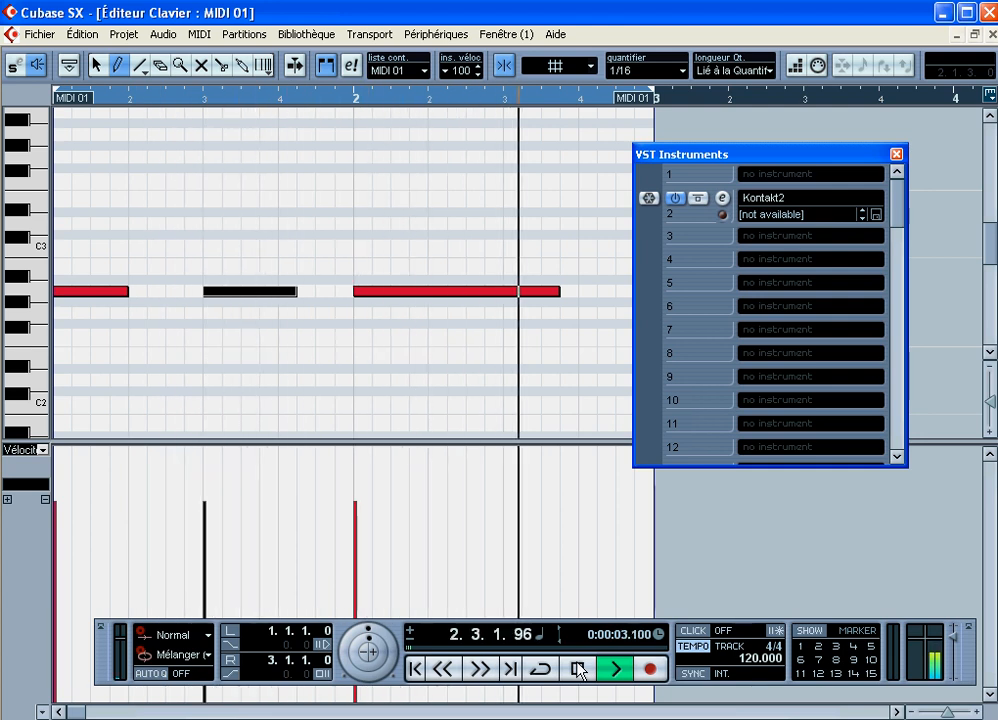
left_click_drag(122, 98, 27, 85)
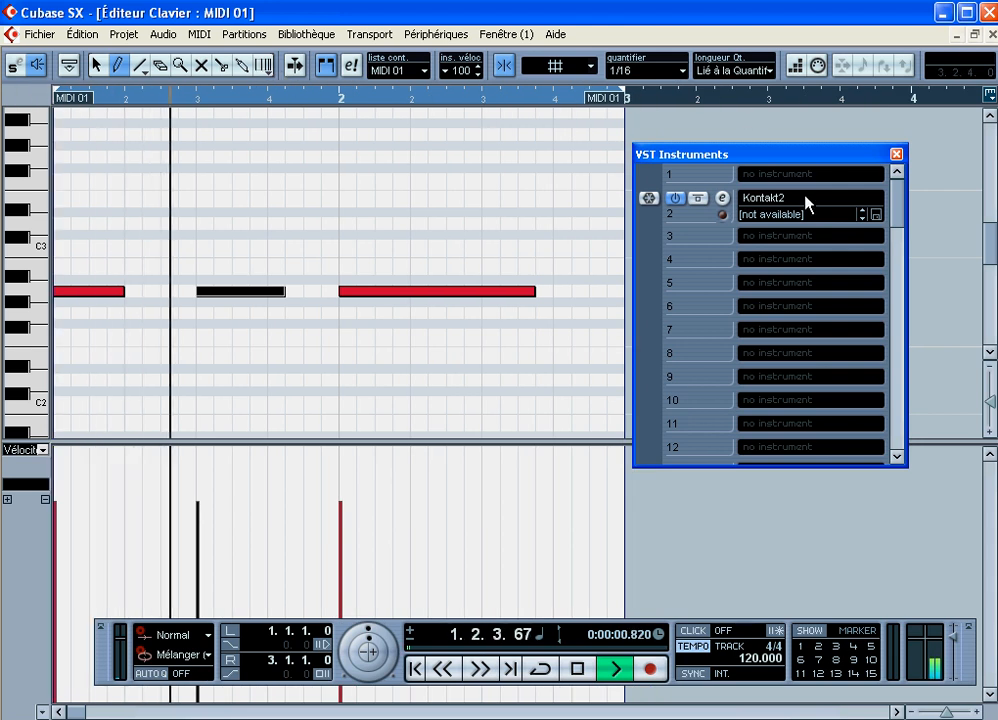
left_click(544, 664)
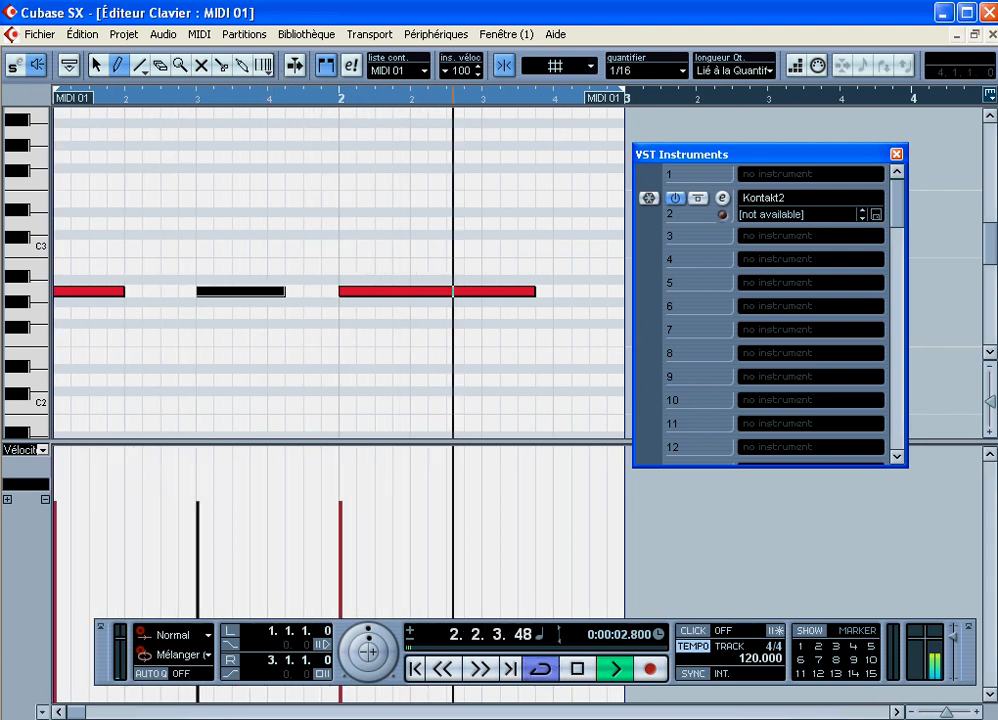
left_click_drag(947, 713, 942, 715)
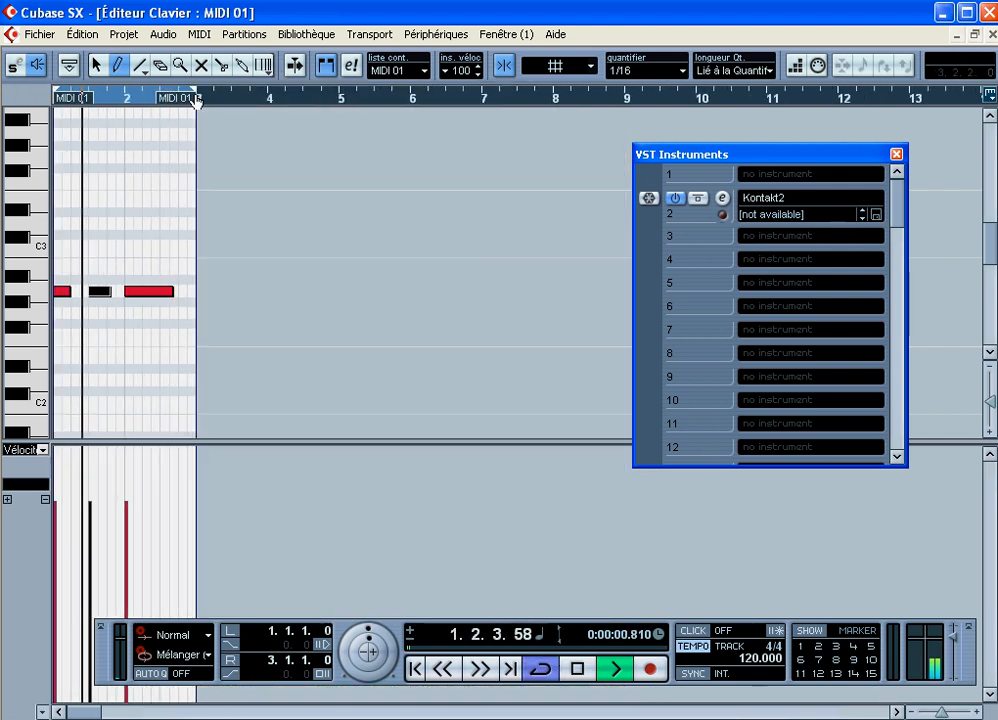
Step: Extend the right locator and the end of the MIDI 01 part to bar 4, and briefly replay the cycle
left_click_drag(266, 105, 267, 105)
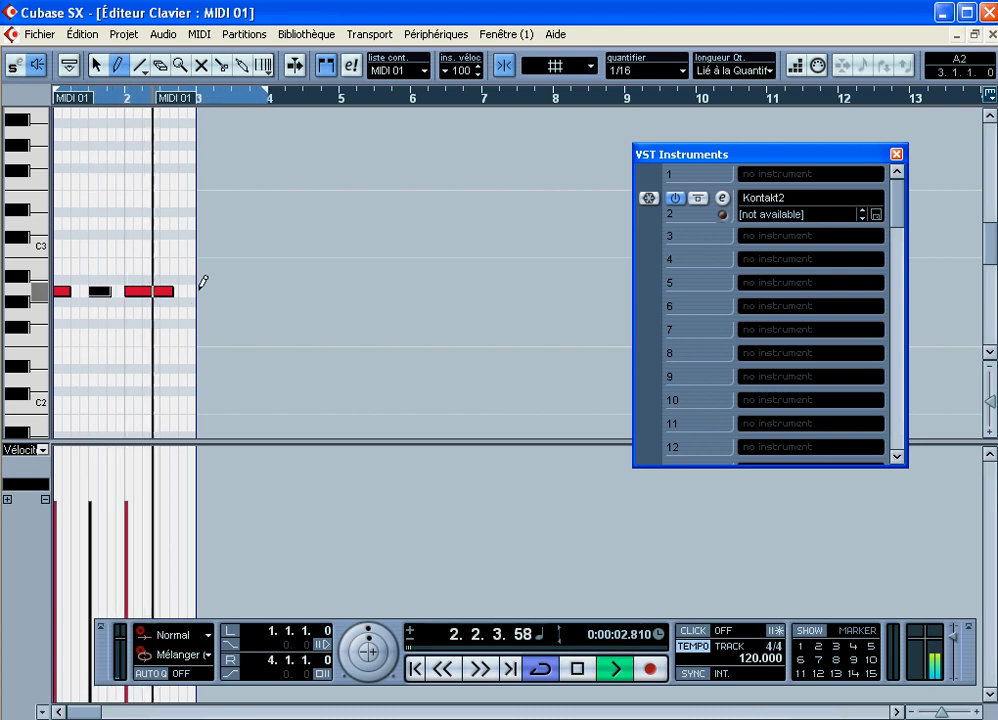
left_click_drag(184, 99, 261, 111)
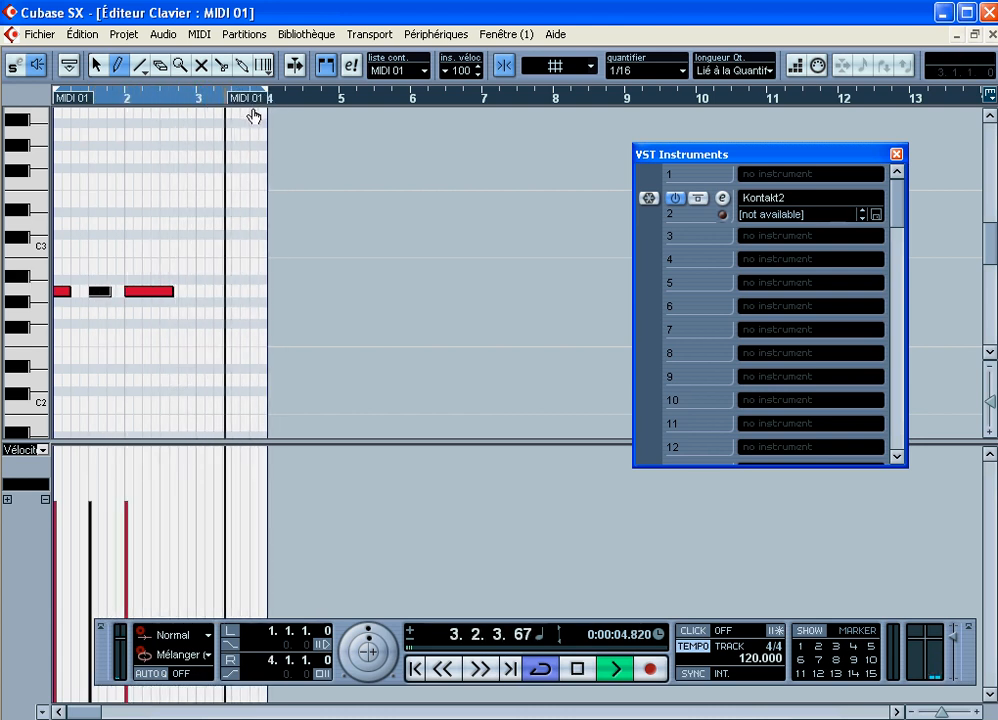
left_click(576, 672)
key("space")
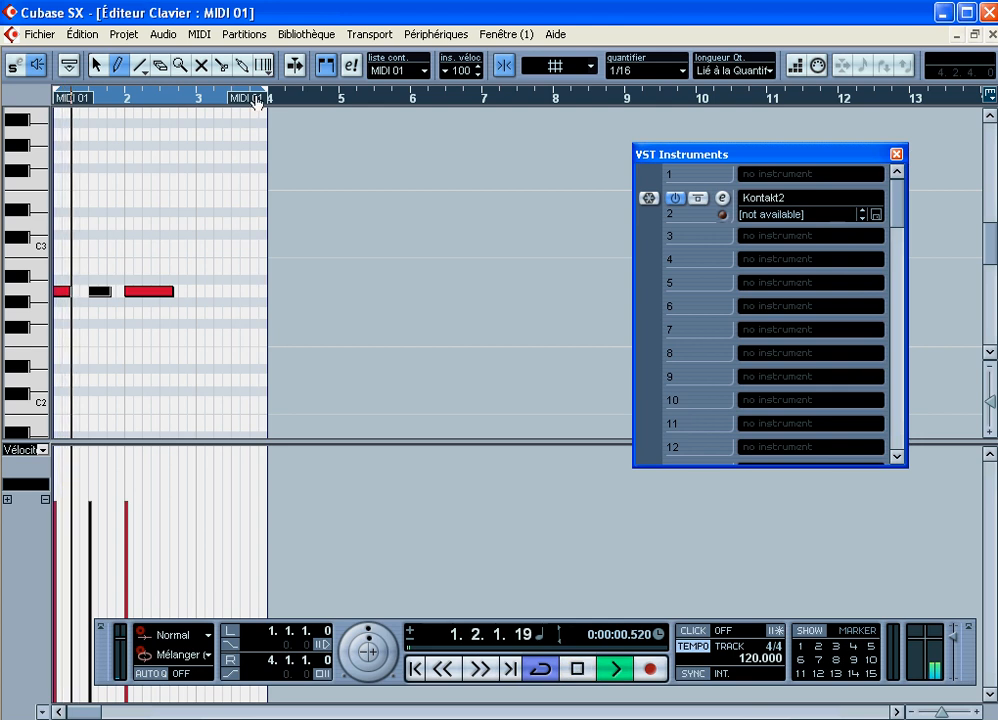
key("space")
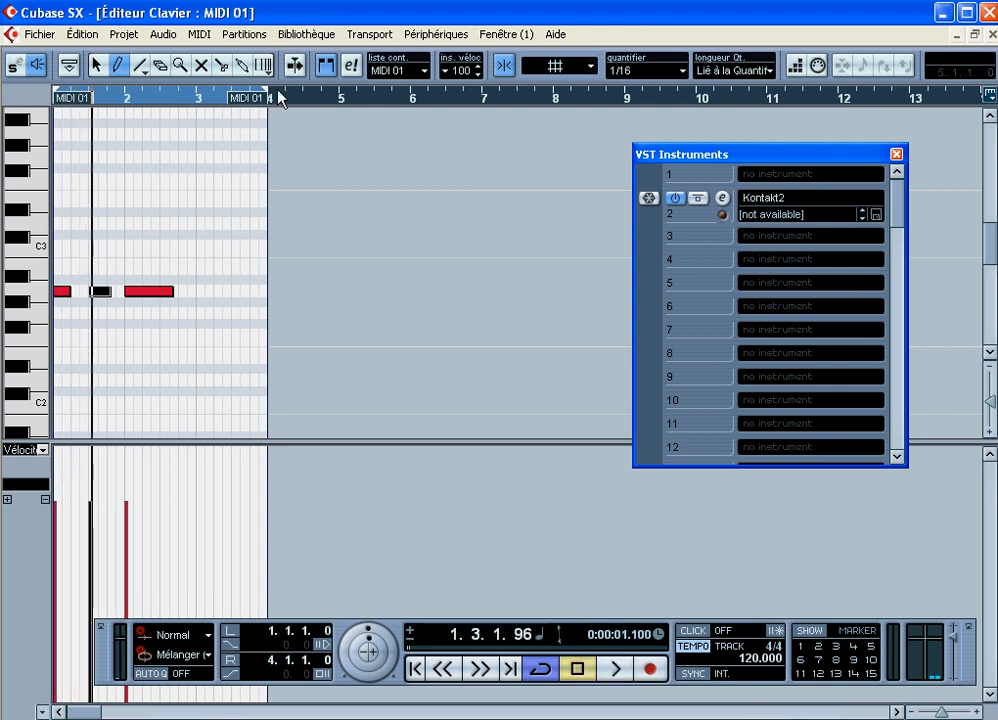
Step: Extend the cycle and the MIDI 01 part to bar 6, and draw an A2 note about 2.5 bars long from bar 3
left_click_drag(265, 93, 410, 122)
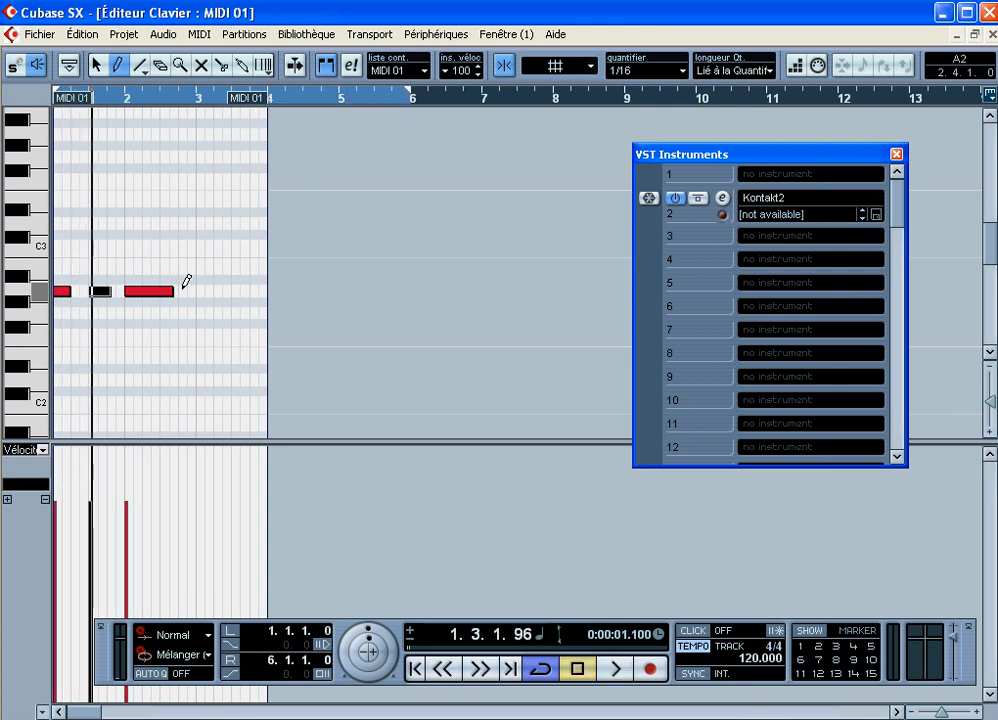
left_click_drag(252, 98, 392, 103)
left_click_drag(198, 291, 380, 291)
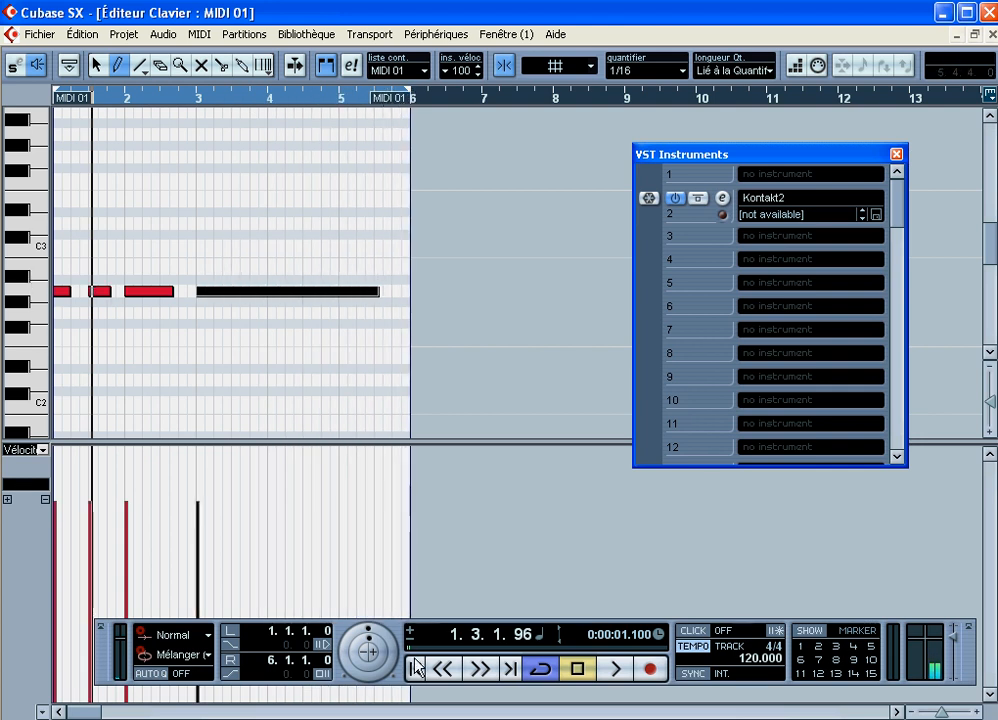
Step: Listen to the whole MIDI 01 part from the start and stop playback at its end
left_click(416, 669)
left_click(617, 669)
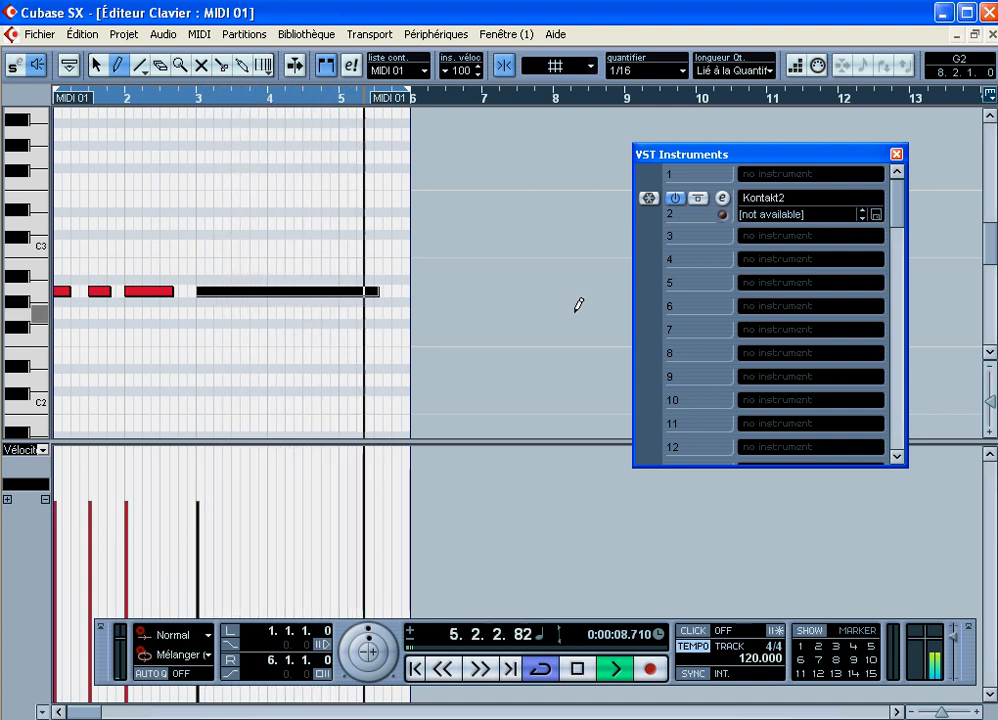
key("space")
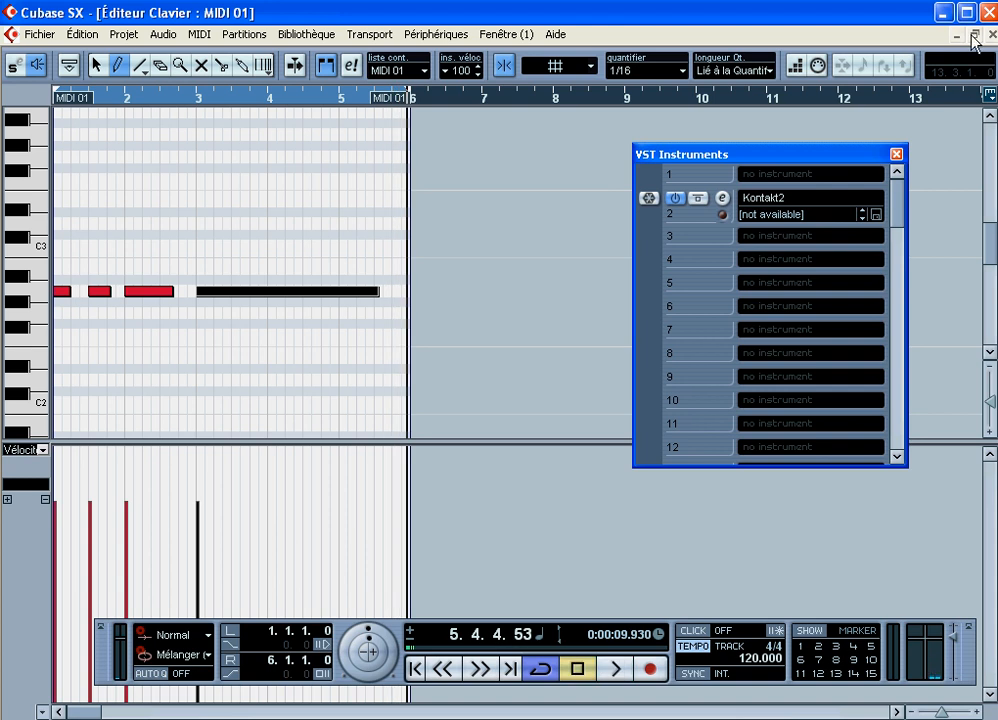
Step: Return to the project window and move the VST Instruments window away from the MIDI 01 part
left_click(974, 35)
left_click(938, 63)
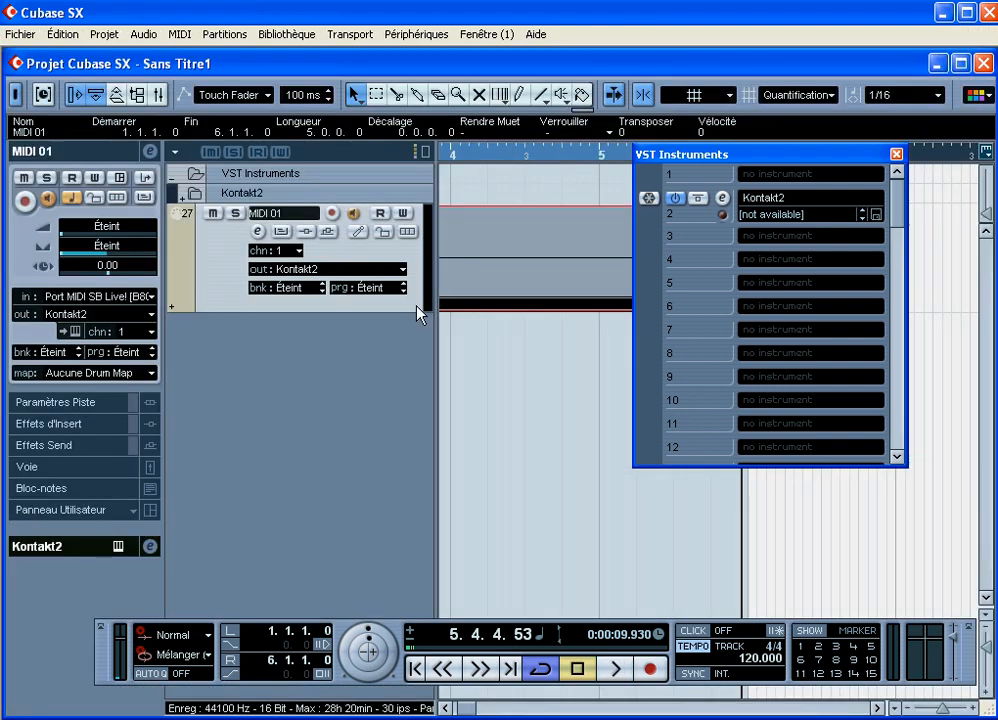
left_click_drag(784, 158, 537, 314)
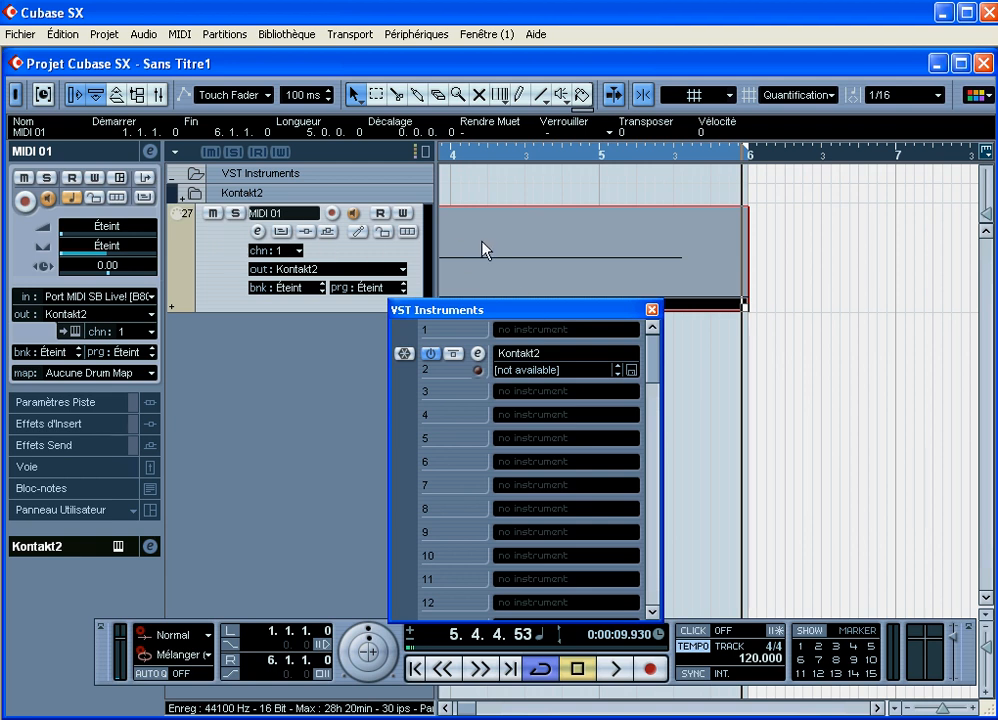
Step: Look over the output channels in the Kontakt2 folder, and return the playback position to the start of the project
left_click(194, 196)
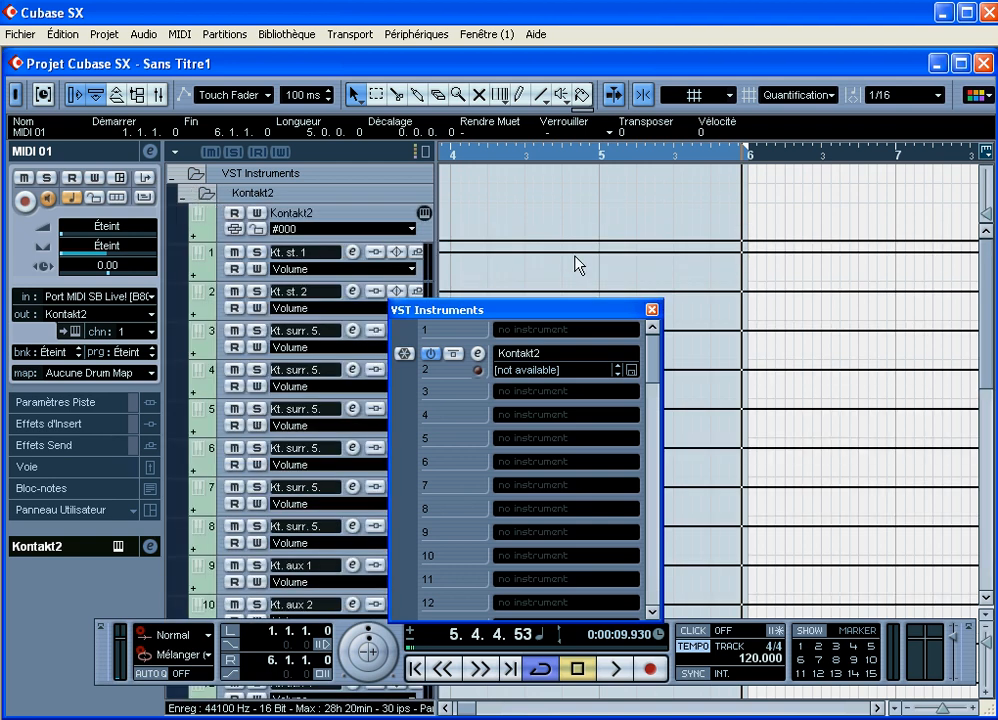
left_click_drag(943, 710, 940, 710)
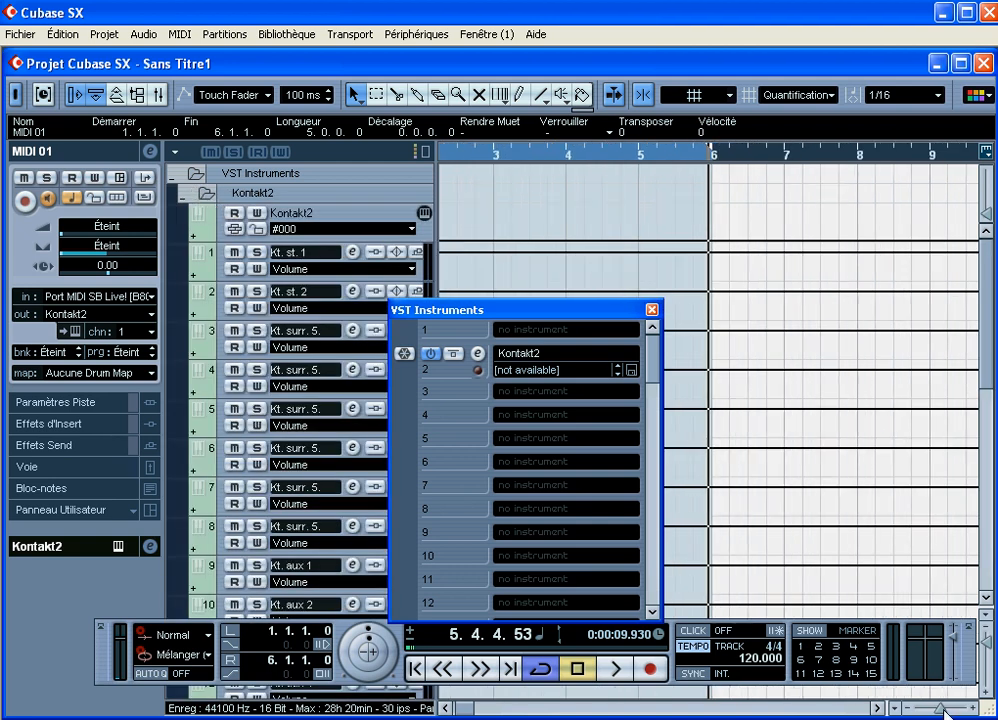
left_click_drag(989, 642, 989, 639)
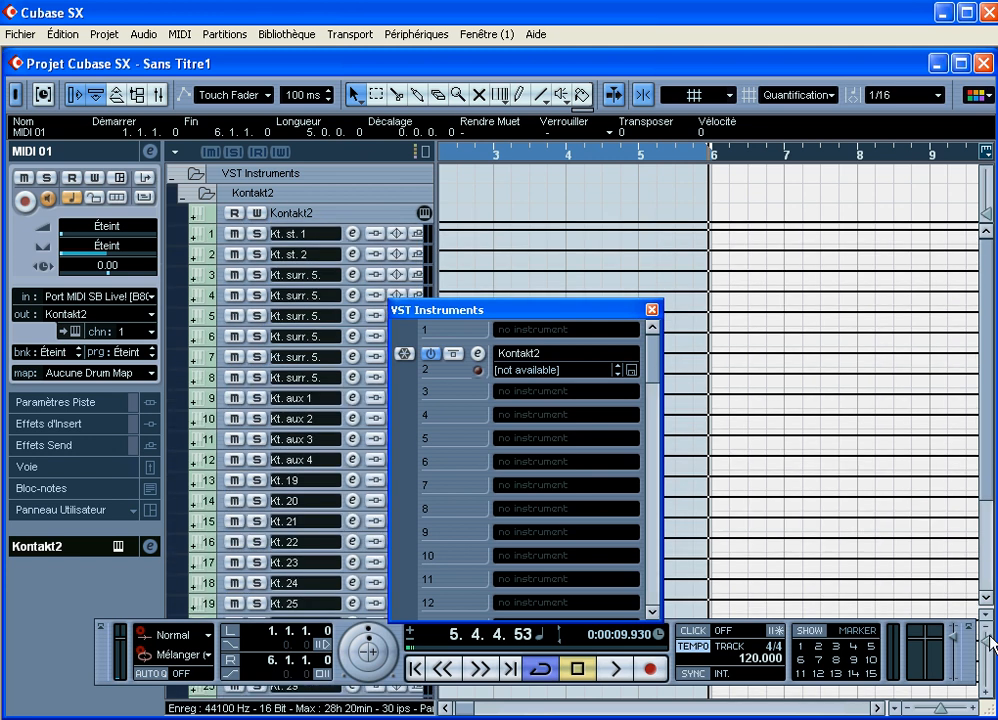
left_click(204, 194)
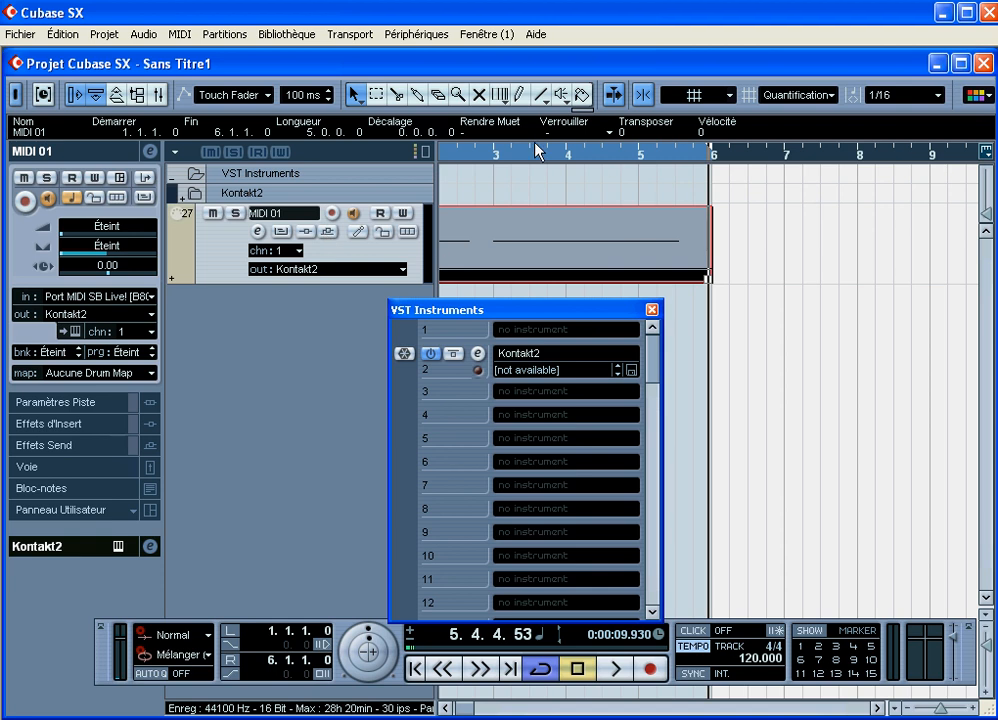
left_click_drag(518, 156, 404, 133)
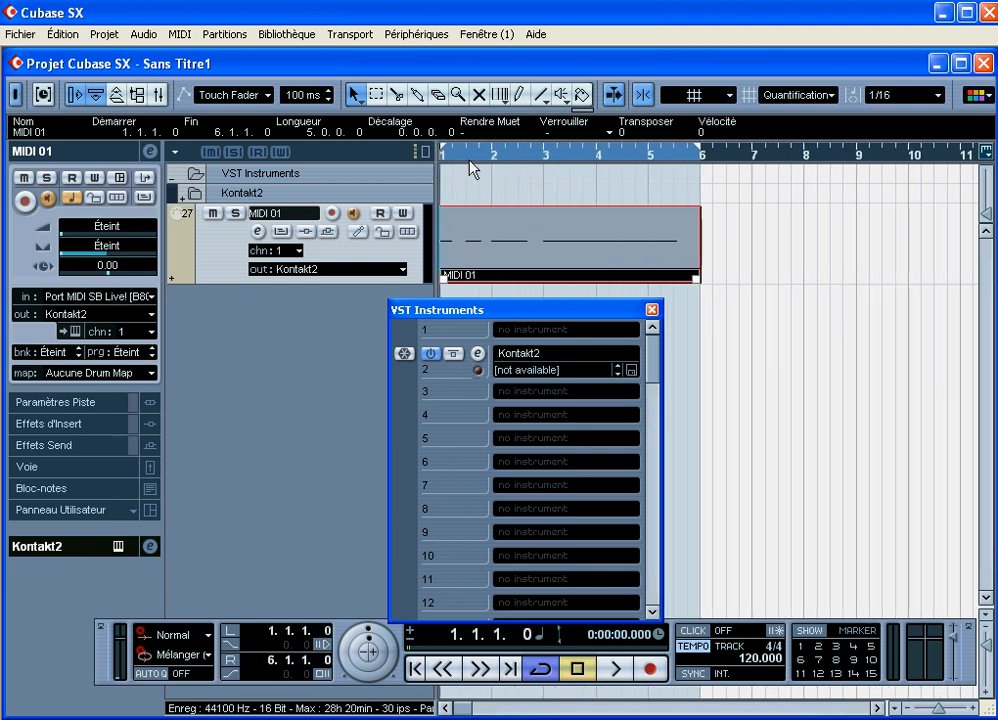